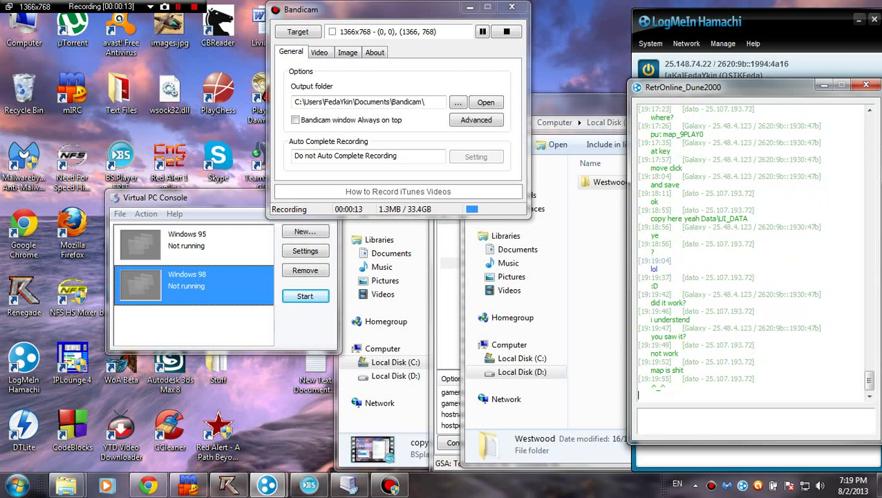
Step: Select the chat log lines about saving
left_click_drag(700, 127, 700, 171)
left_click(700, 193)
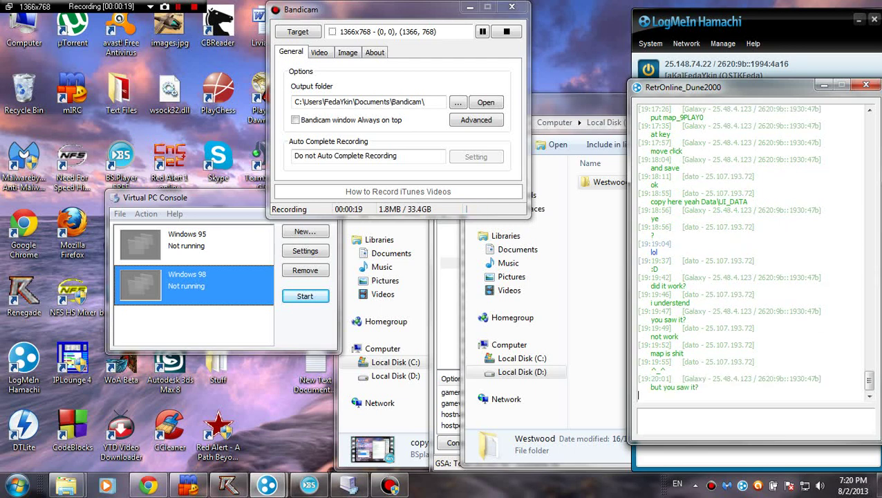
left_click_drag(637, 147, 681, 170)
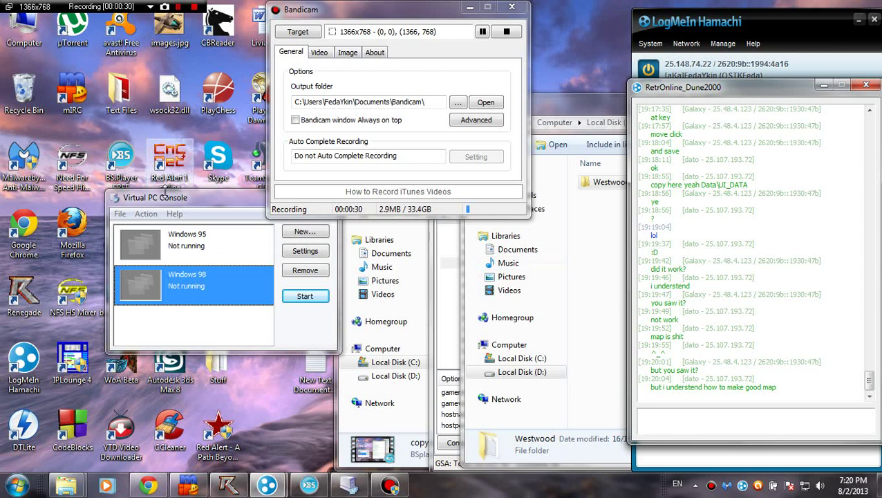
Step: Reposition the Virtual PC Console and start the Windows 98 virtual machine
left_click_drag(208, 204, 183, 211)
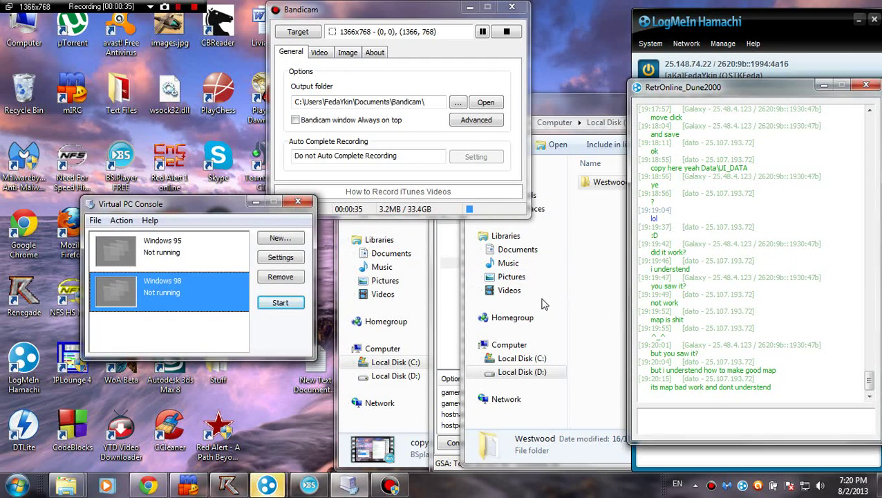
left_click_drag(229, 204, 215, 218)
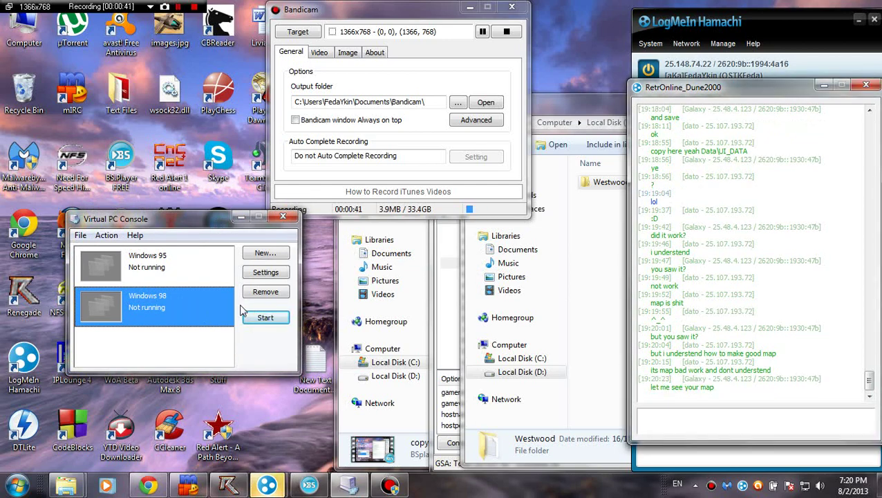
left_click(265, 318)
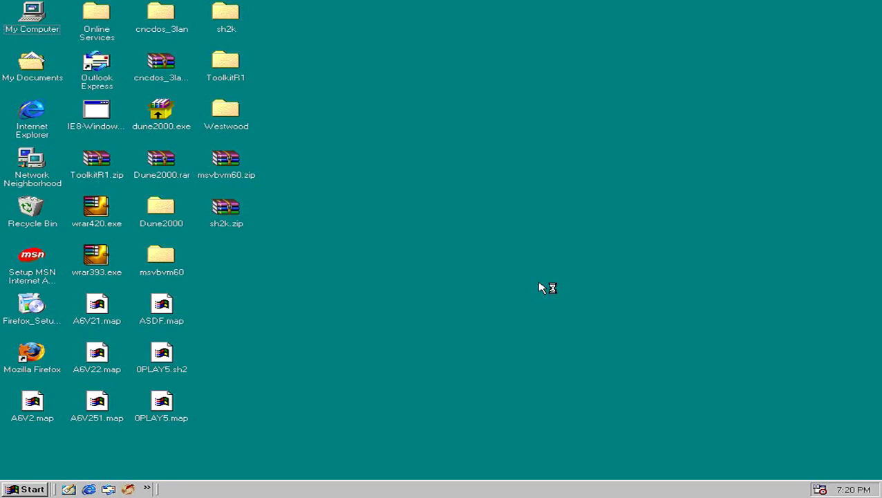
Step: Select the sh2k.zip archive, then launch Shai-Hulud 2000 from its taskbar quick-launch icon
left_click(224, 213)
left_click(320, 213)
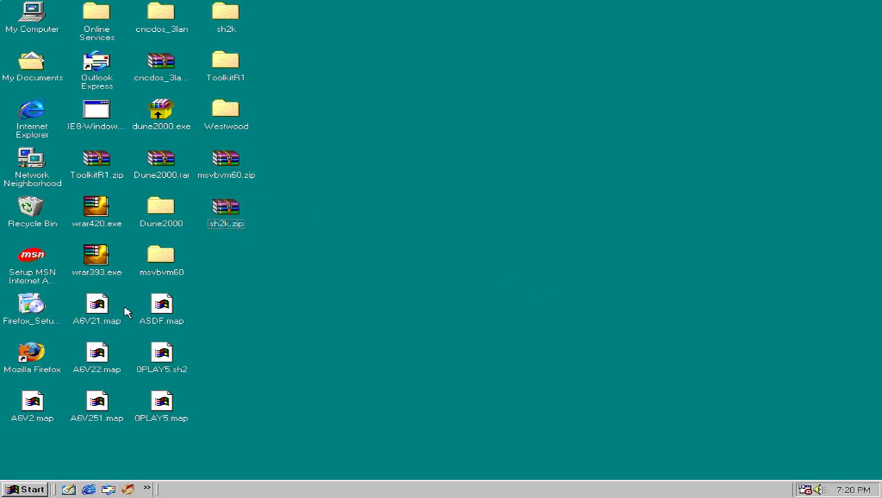
left_click(136, 490)
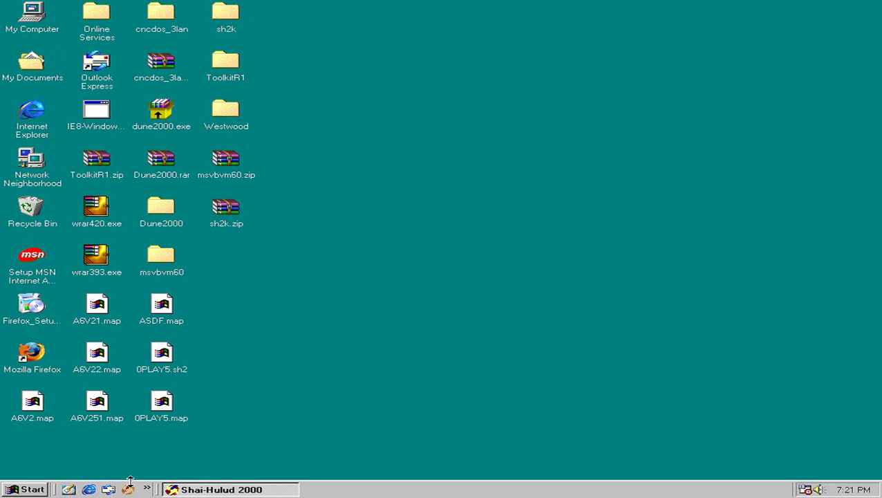
Step: Maximize the editor and create a new Custom Map with increased width and height
left_click(263, 491)
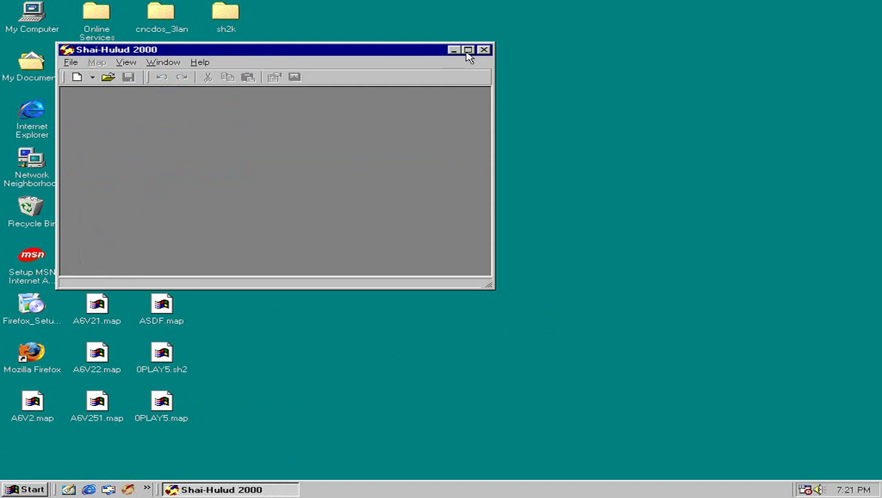
left_click(468, 50)
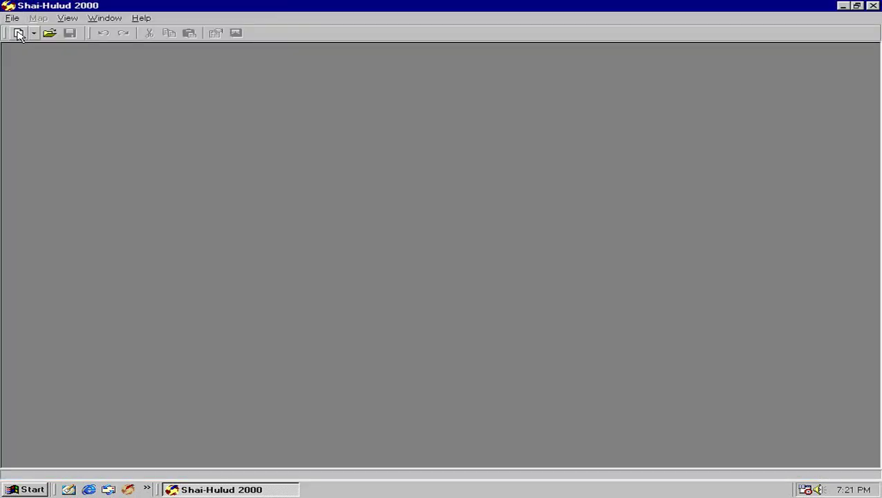
left_click(18, 33)
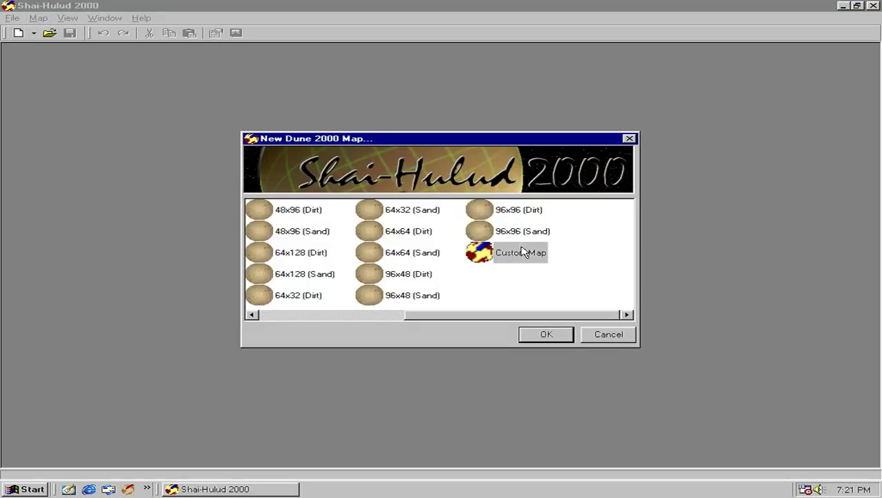
double_click(522, 253)
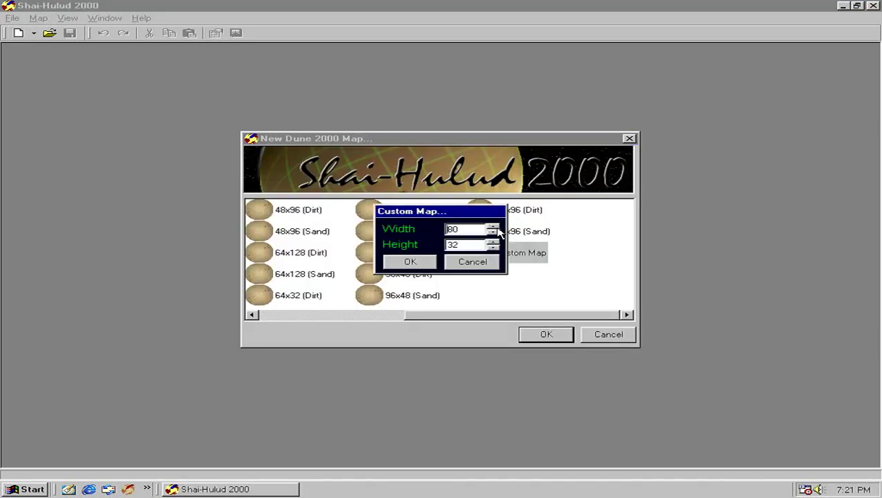
left_click(494, 227)
left_click(494, 241)
left_click(415, 268)
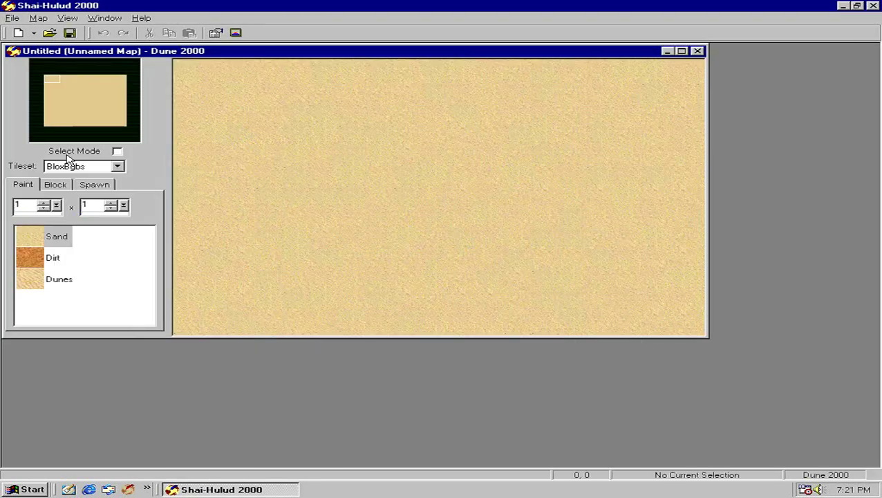
Step: Paint broad staircase, diagonal and band-shaped dirt areas across the sand
left_click(682, 51)
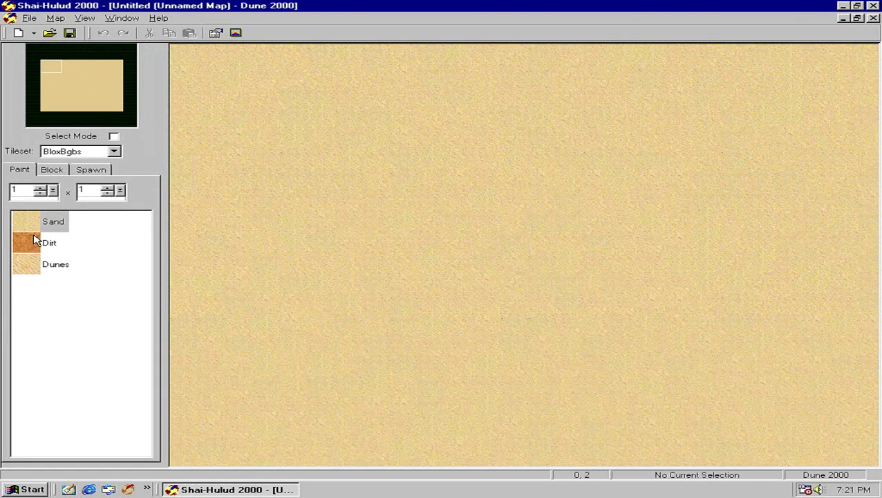
left_click(41, 243)
type("5")
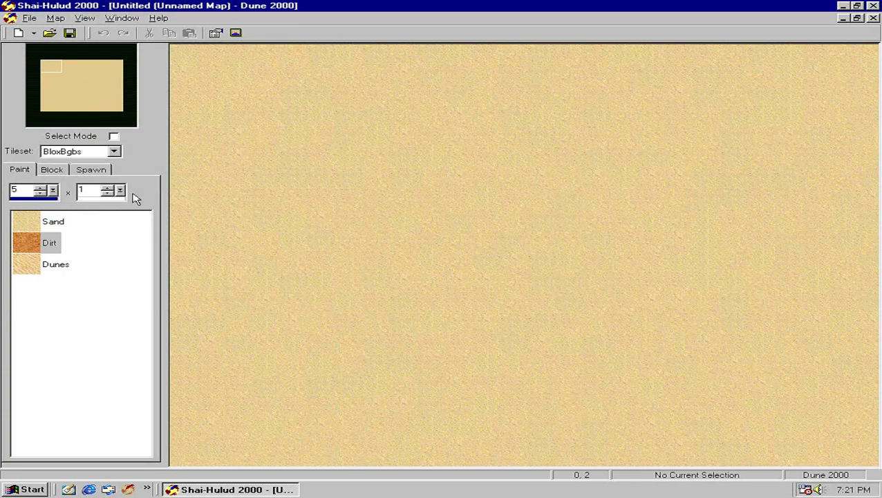
left_click(123, 196)
type("5")
mouse_move(290, 163)
left_mouse_down()
mouse_move(561, 321)
mouse_move(410, 138)
mouse_move(847, 388)
mouse_move(713, 335)
mouse_move(311, 362)
mouse_move(473, 382)
mouse_move(418, 300)
mouse_move(711, 84)
mouse_move(758, 122)
left_mouse_up()
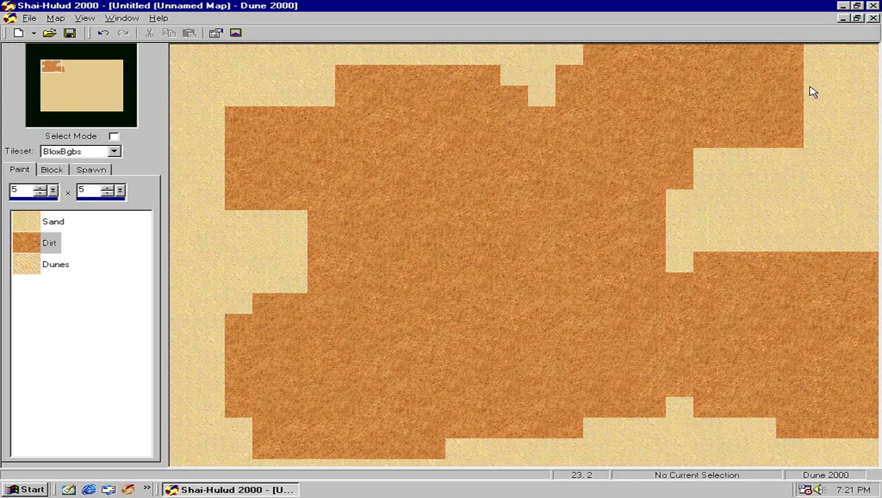
left_click_drag(811, 89, 854, 95)
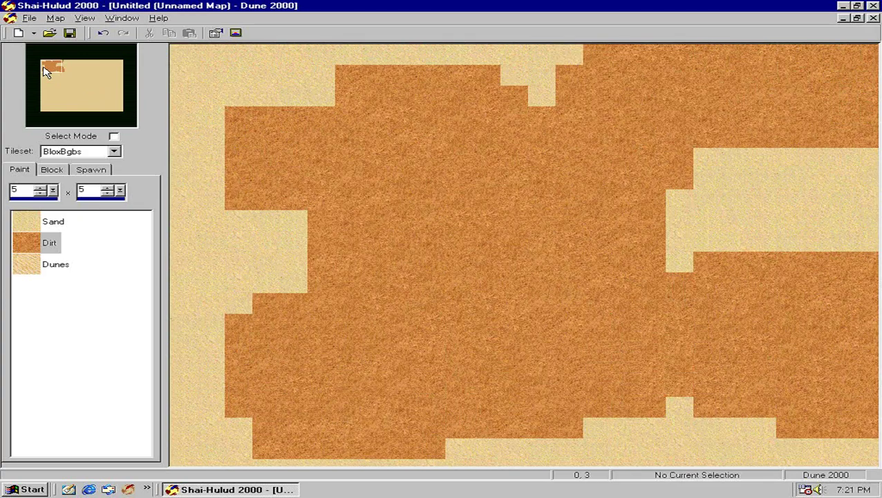
left_click_drag(83, 93, 50, 77)
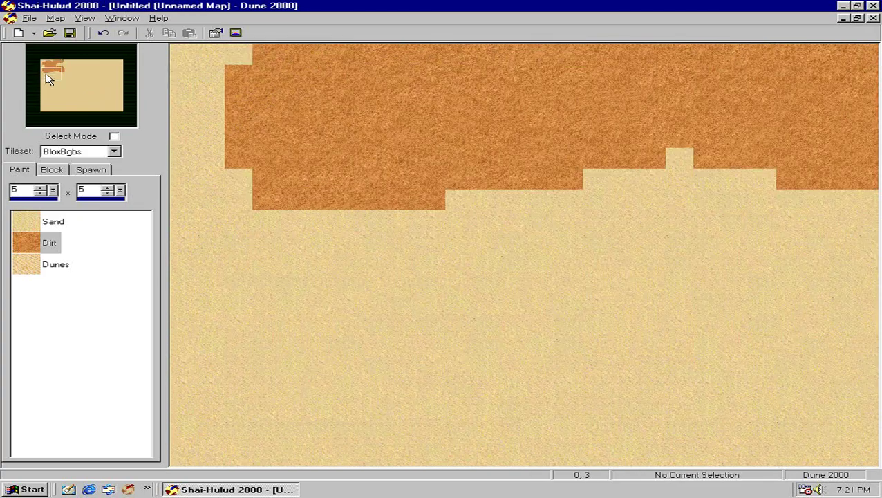
left_click_drag(401, 229, 486, 348)
left_click_drag(648, 366, 508, 242)
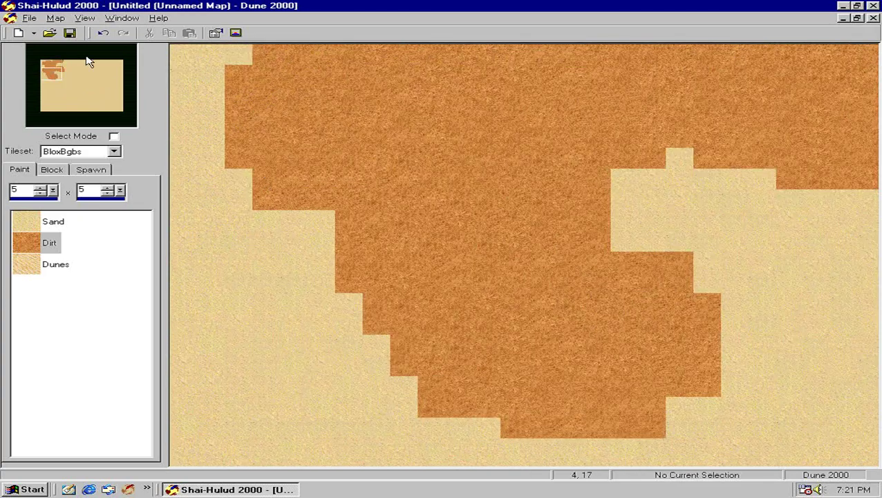
mouse_move(86, 59)
left_mouse_down()
mouse_move(59, 73)
mouse_move(100, 88)
left_mouse_up()
mouse_move(404, 241)
left_mouse_down()
mouse_move(541, 305)
mouse_move(604, 201)
mouse_move(527, 312)
mouse_move(828, 11)
left_mouse_up()
left_click(843, 6)
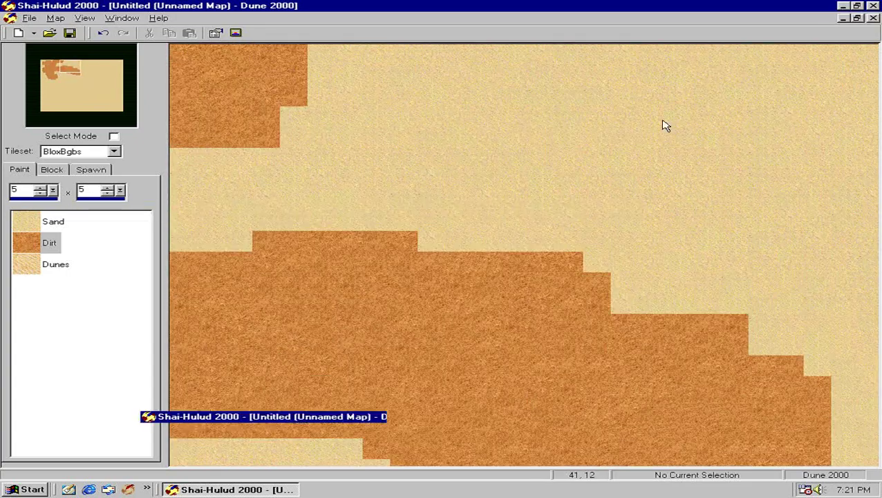
left_click(232, 489)
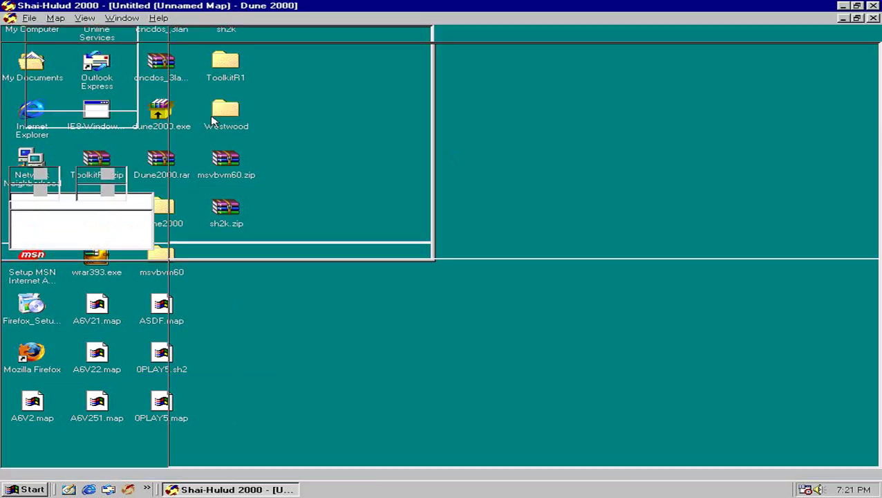
left_click(30, 18)
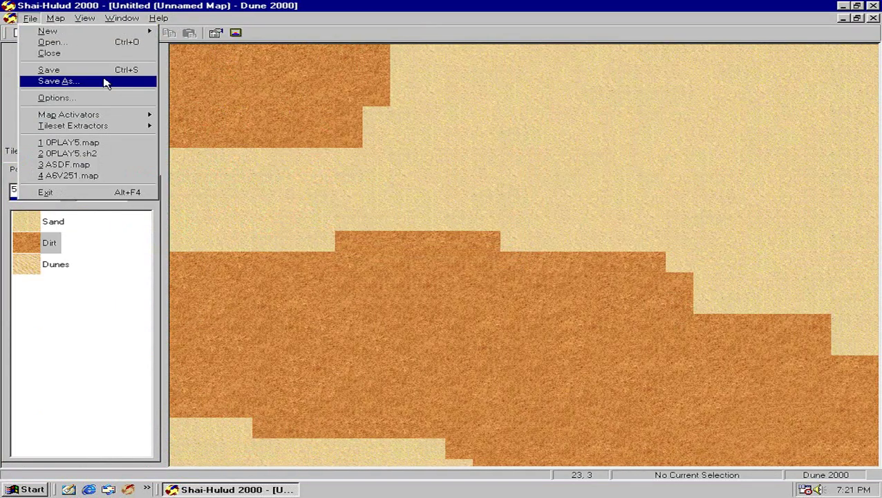
Step: Save the map to the Desktop as 0PLAY3.map in Dune2000 format, accepting the map-problems warning
left_click(105, 81)
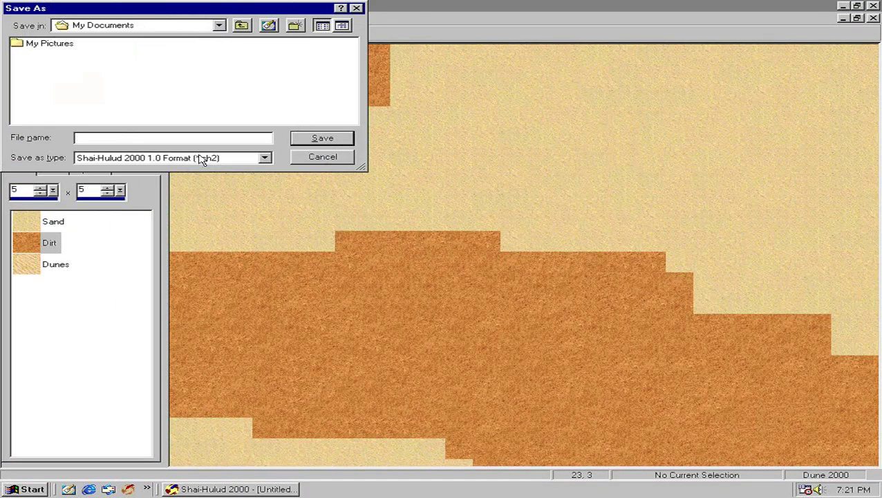
left_click(202, 157)
left_click(221, 178)
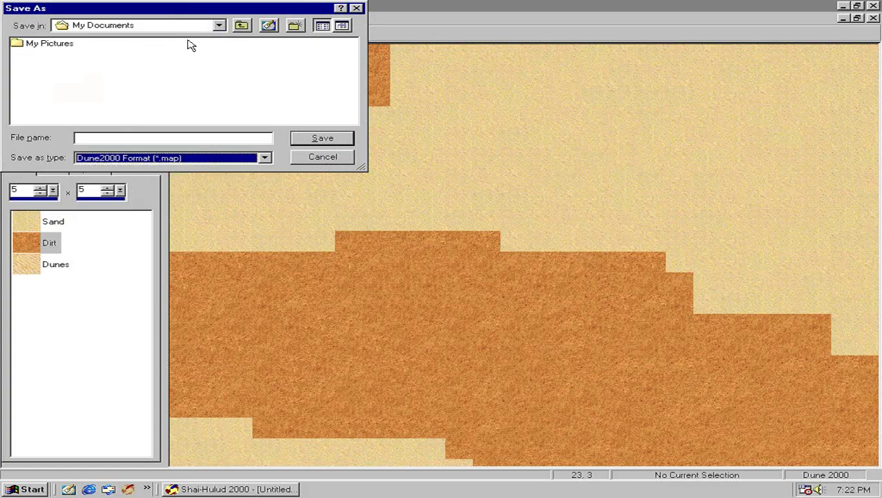
left_click(268, 27)
left_click(160, 135)
type("0PLAY3")
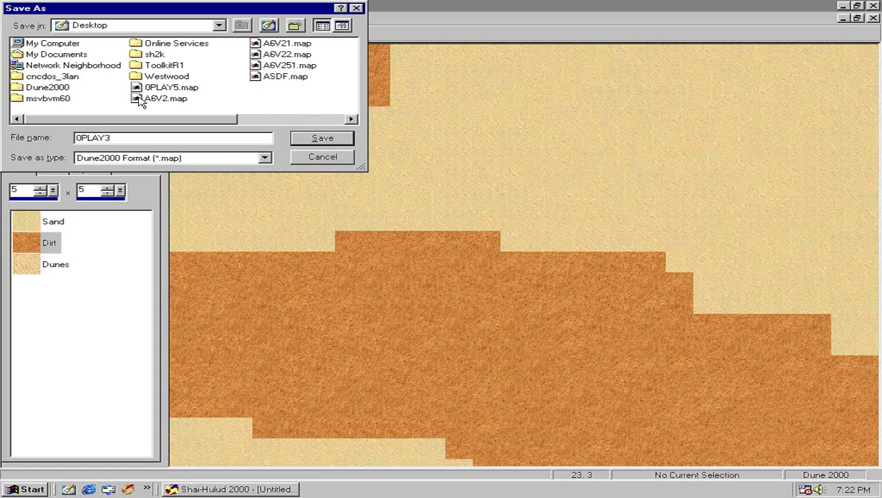
left_click(310, 139)
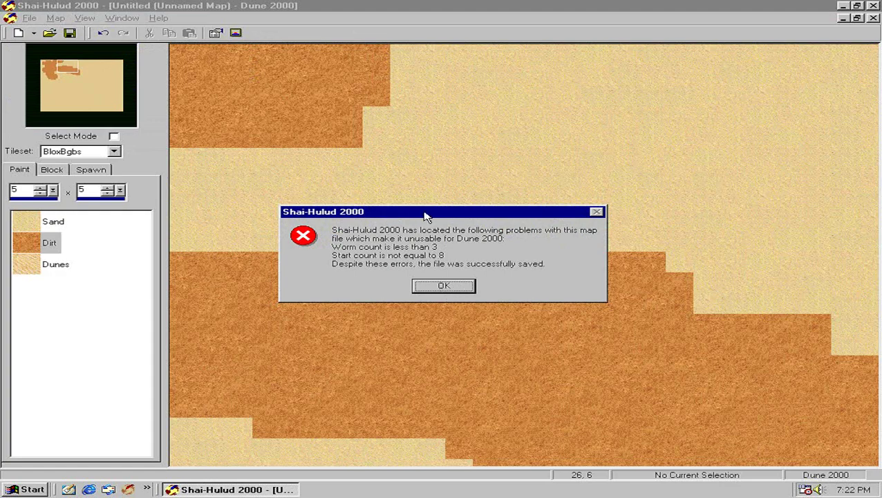
left_click_drag(423, 213, 504, 176)
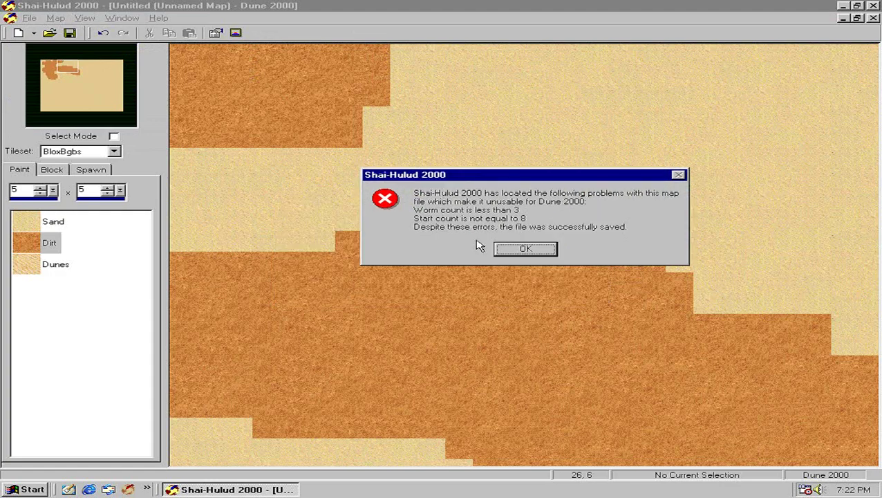
left_click(526, 249)
left_click(842, 6)
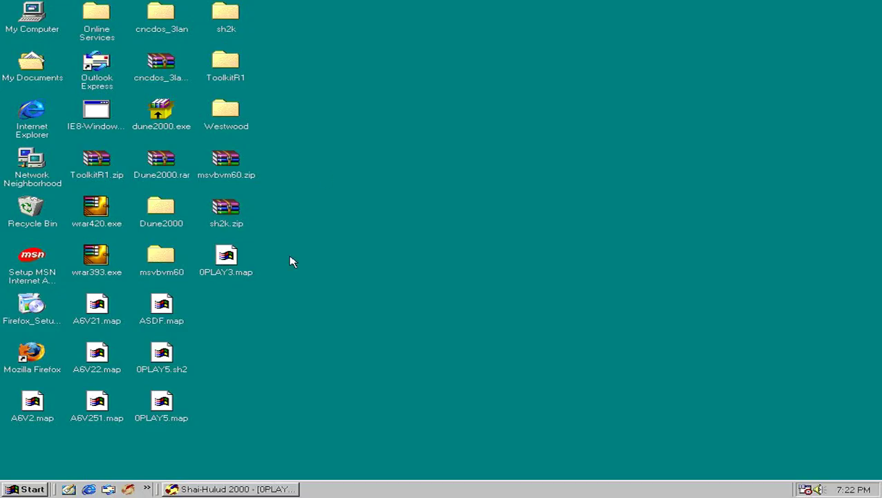
Step: Copy 0PLAY3.map from the desktop into Westwood\Dune2000\Data\maps
left_click(223, 267)
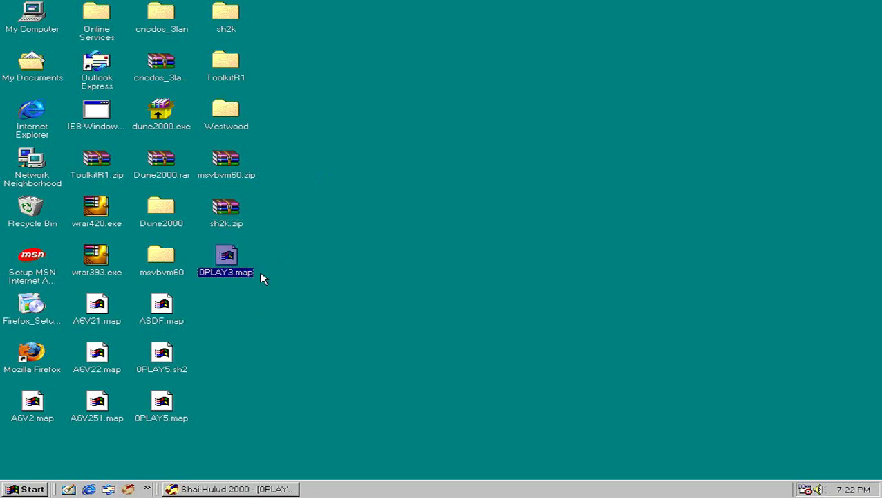
right_click(218, 253)
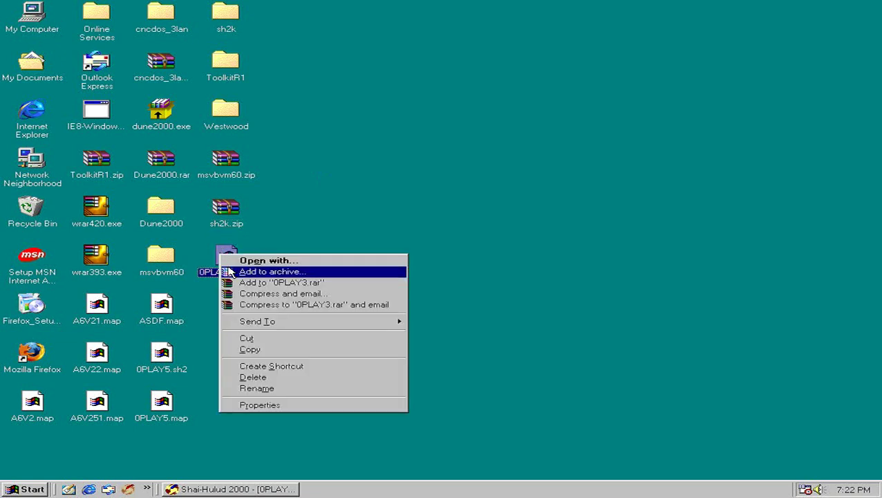
left_click(269, 349)
left_click(387, 235)
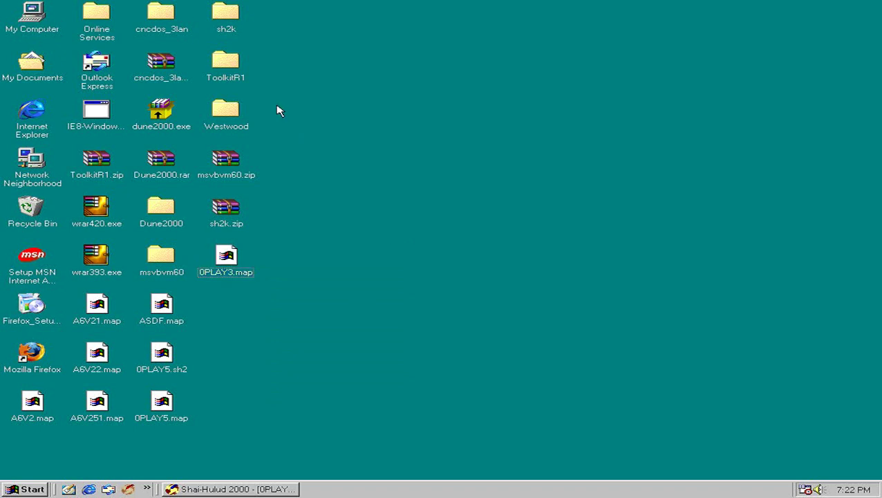
left_click(238, 111)
left_click(373, 126)
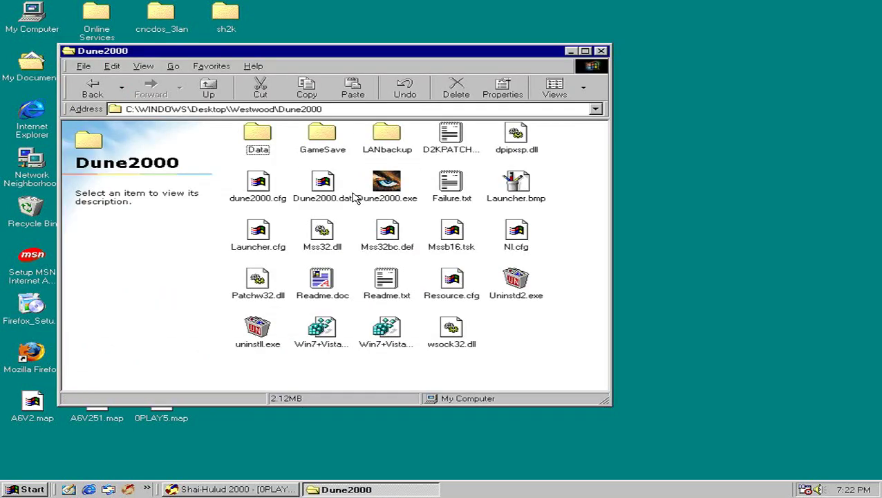
left_click(261, 137)
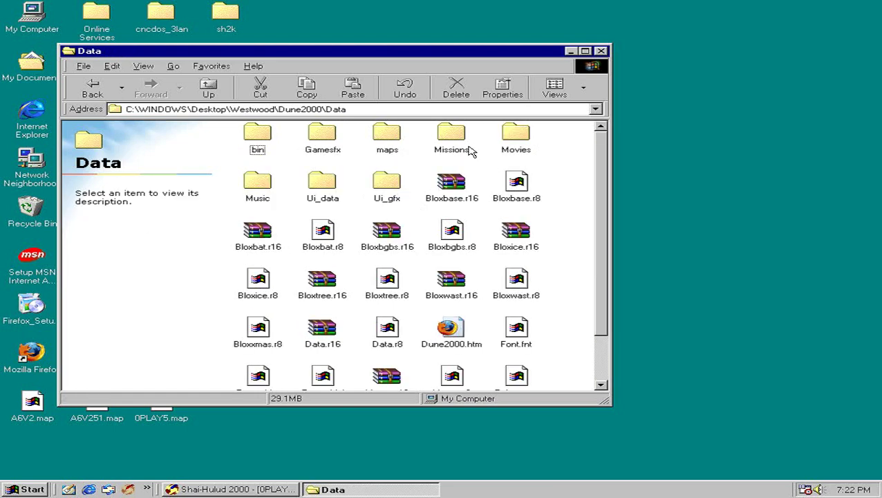
right_click(562, 226)
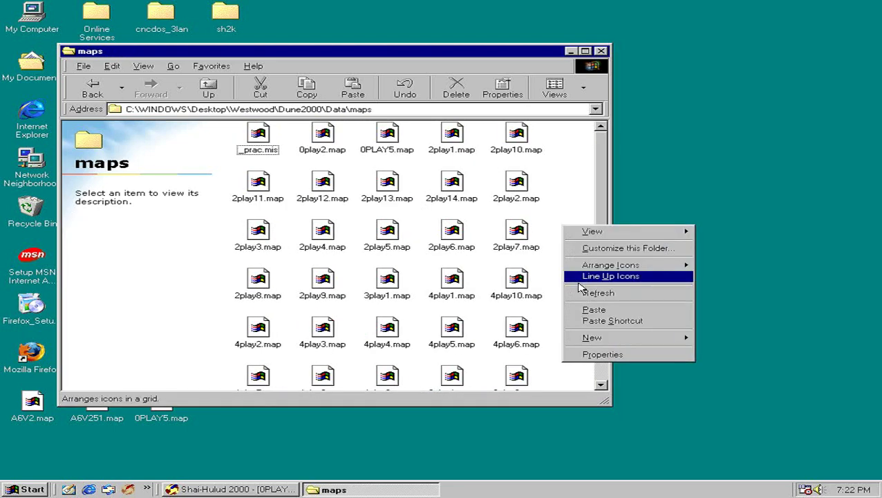
left_click(612, 313)
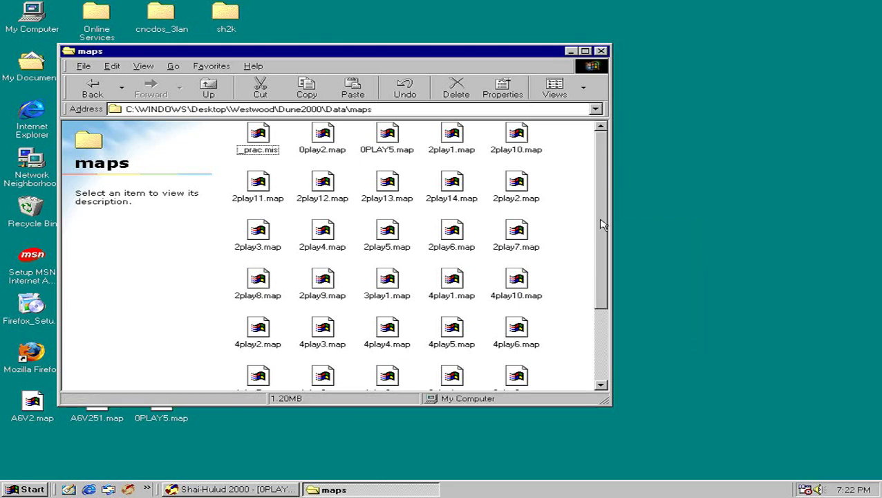
Step: Delete the pasted 0PLAY3.map and go back to the Dune2000 folder
scroll(597, 315, "up", 1)
left_click(592, 251)
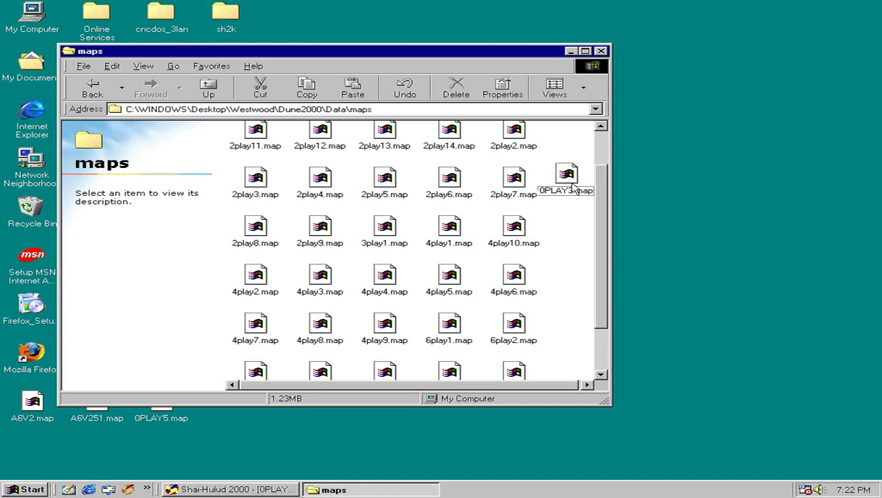
mouse_move(551, 133)
left_mouse_down()
mouse_move(588, 258)
mouse_move(580, 193)
left_mouse_up()
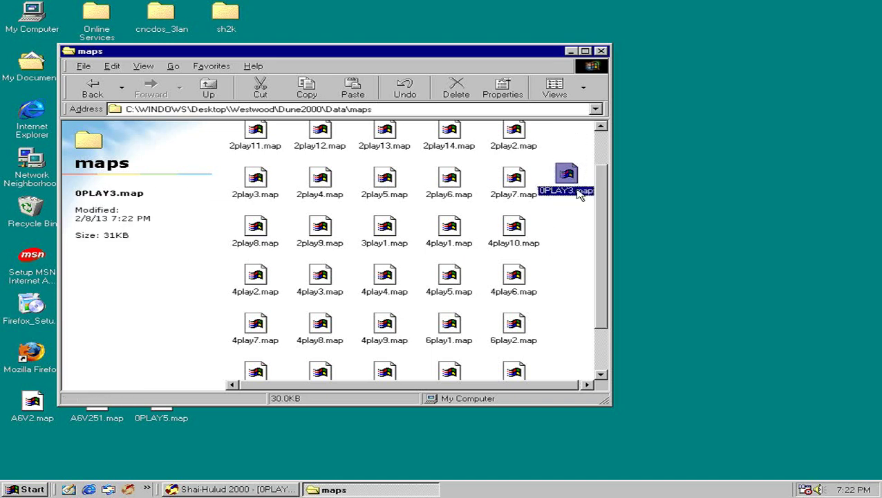
key("Delete")
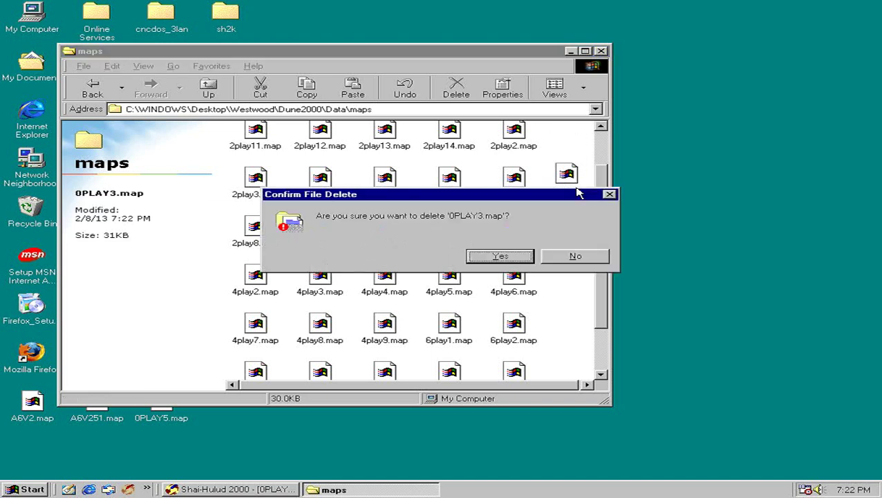
left_click(583, 258)
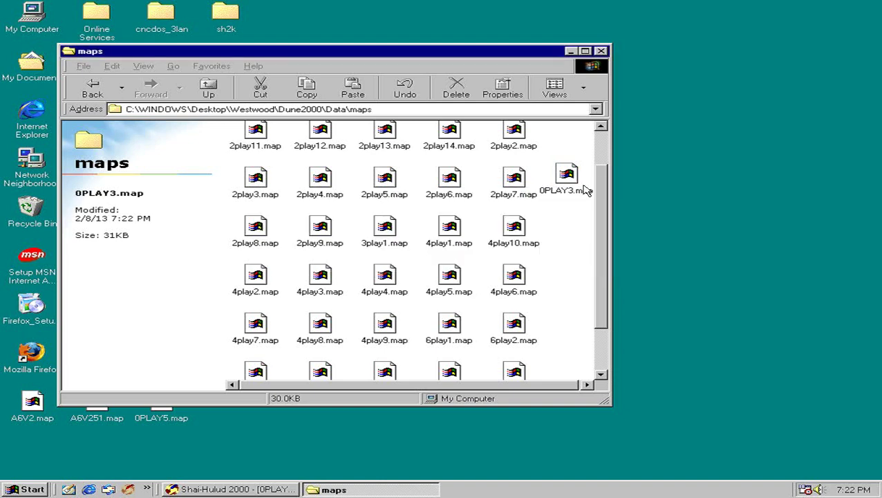
key("Delete")
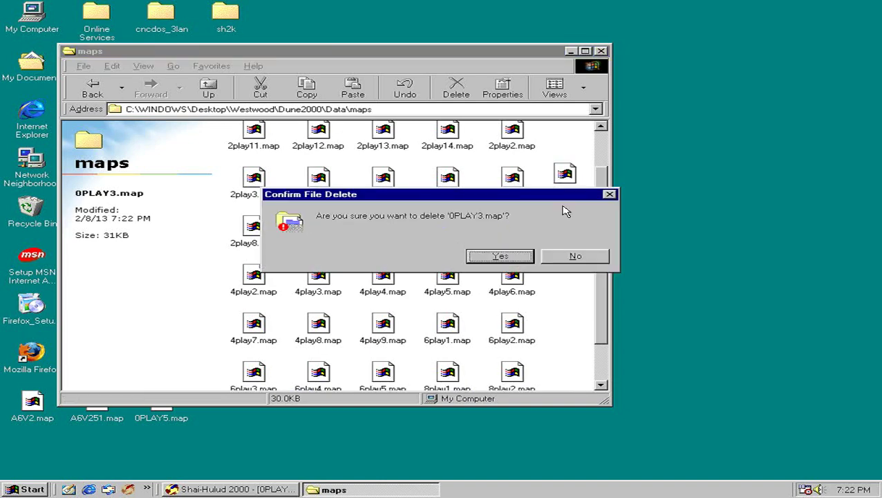
key("Return")
left_click(93, 89)
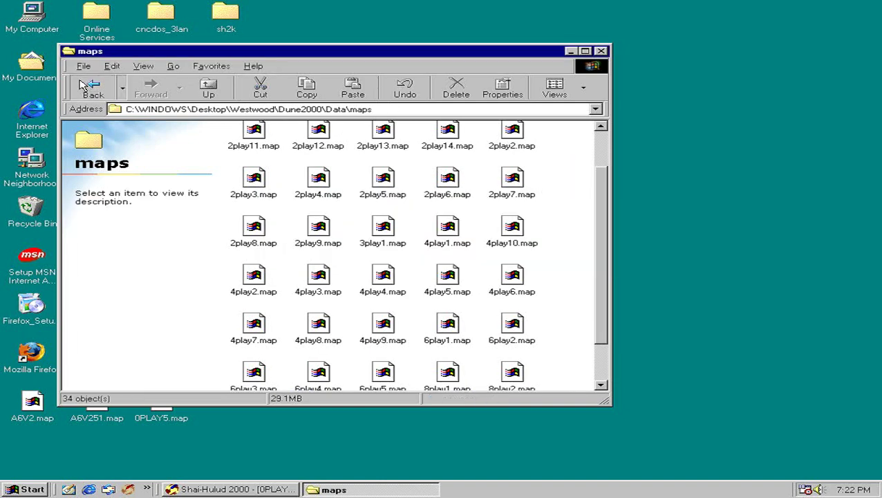
left_click(93, 88)
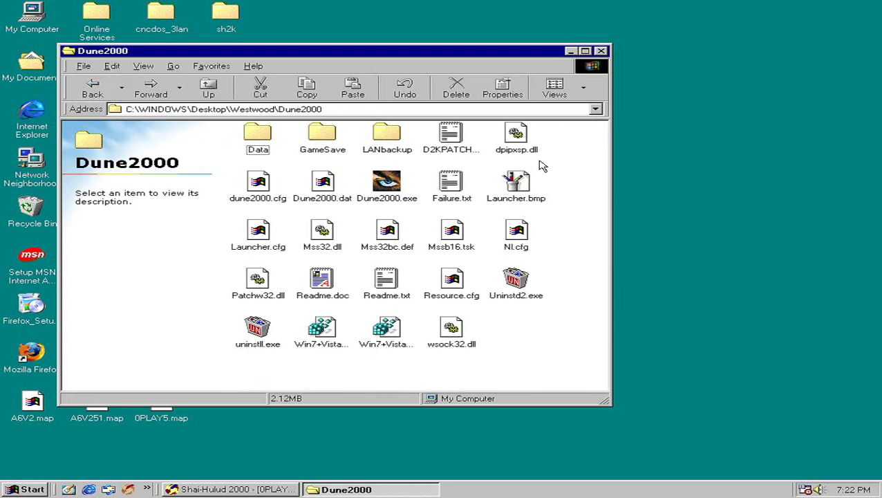
left_click(235, 490)
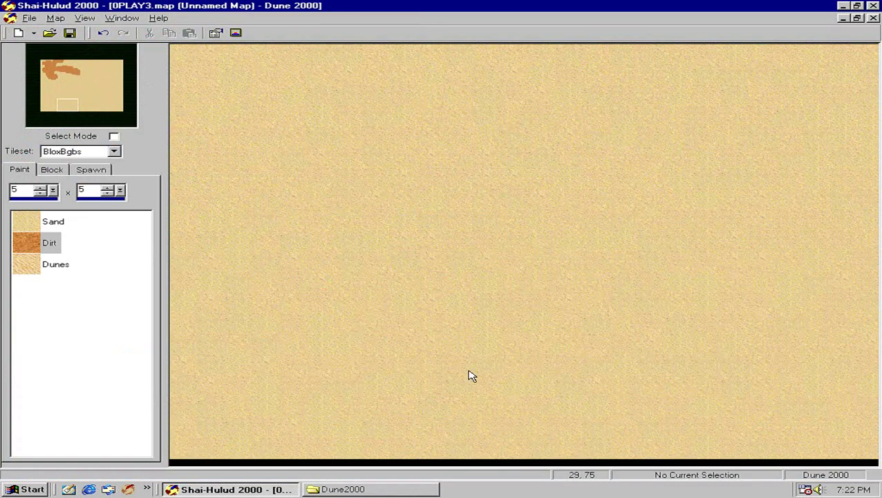
Step: Place three Sand Worm spawns on separate sand spots from the Spawn tab
mouse_move(54, 80)
left_mouse_down()
mouse_move(60, 72)
mouse_move(64, 82)
left_mouse_up()
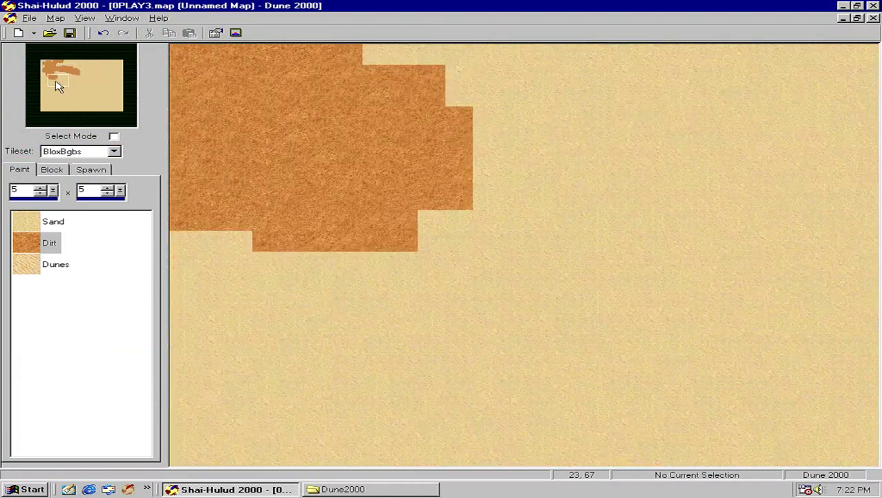
mouse_move(59, 86)
left_mouse_down()
mouse_move(52, 66)
mouse_move(72, 116)
left_mouse_up()
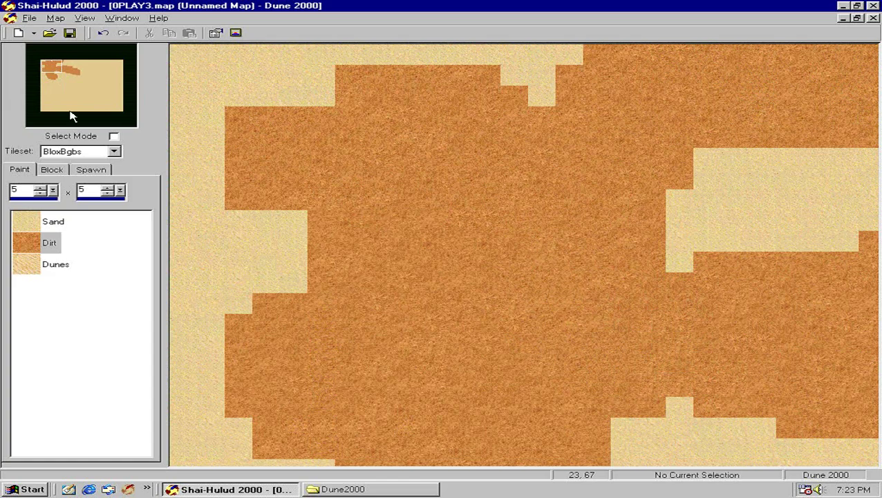
left_click(96, 170)
left_click(60, 202)
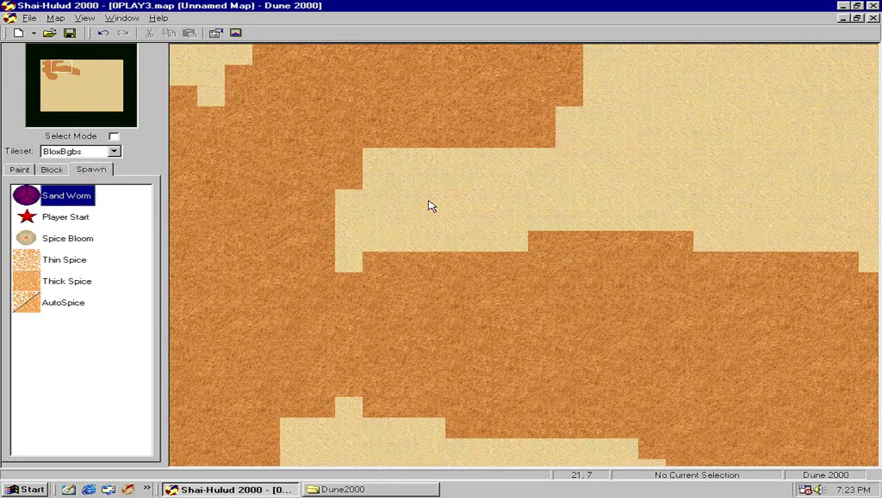
left_click(430, 201)
left_click(624, 159)
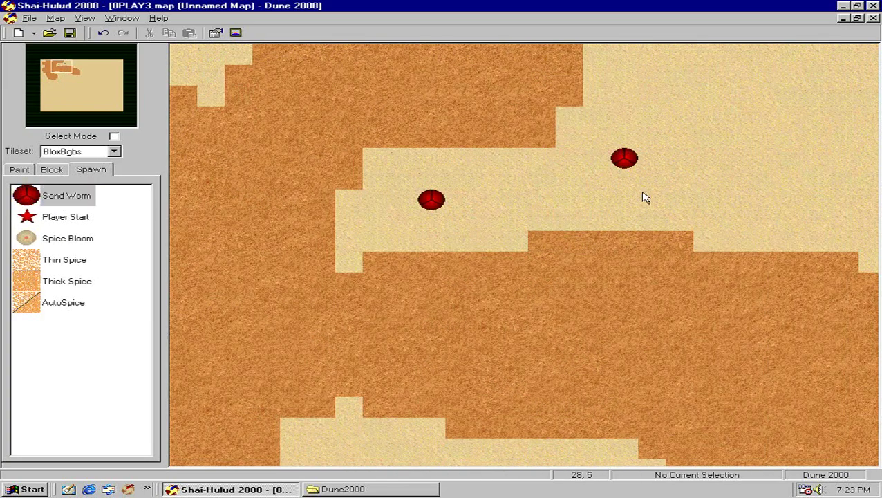
left_click(733, 219)
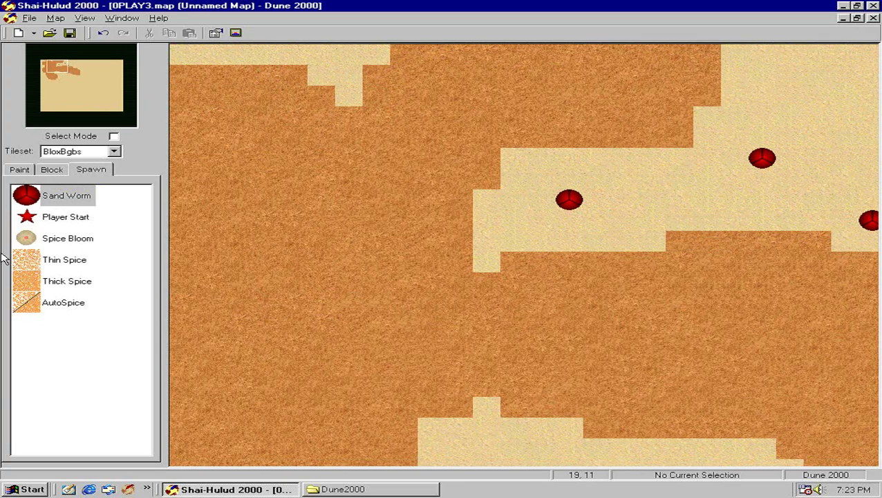
left_click(78, 243)
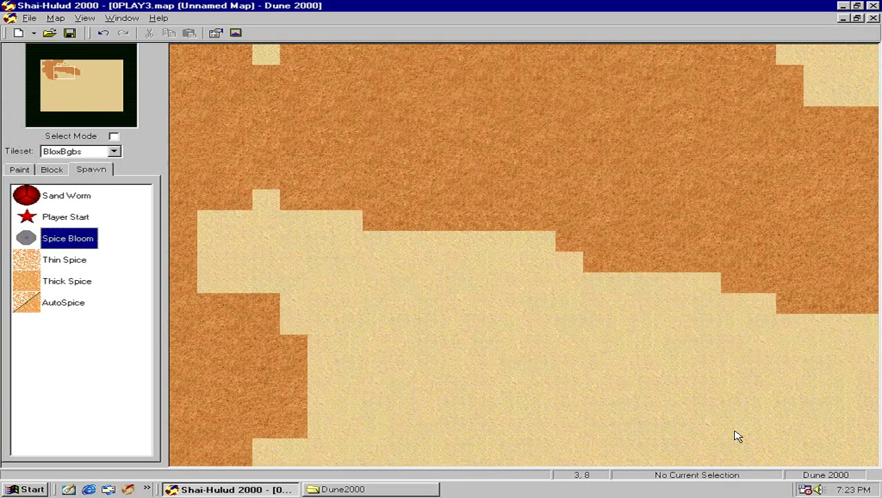
Step: Place a spice bloom on open sand, ringed by thin spice with a thick-spice core
left_click(567, 345)
left_click(70, 268)
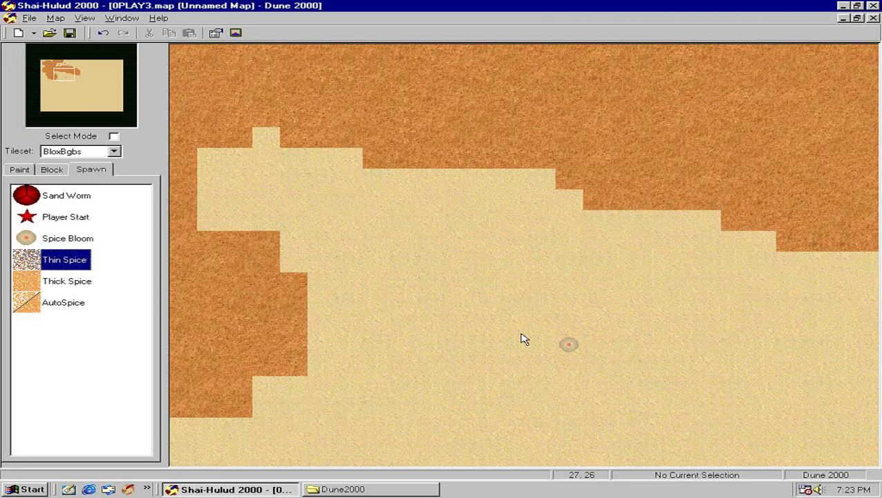
mouse_move(531, 350)
left_mouse_down()
mouse_move(568, 317)
mouse_move(643, 354)
mouse_move(565, 382)
mouse_move(608, 360)
mouse_move(636, 305)
mouse_move(541, 301)
mouse_move(514, 327)
mouse_move(529, 382)
mouse_move(520, 363)
mouse_move(729, 388)
mouse_move(652, 307)
left_mouse_up()
left_click(61, 287)
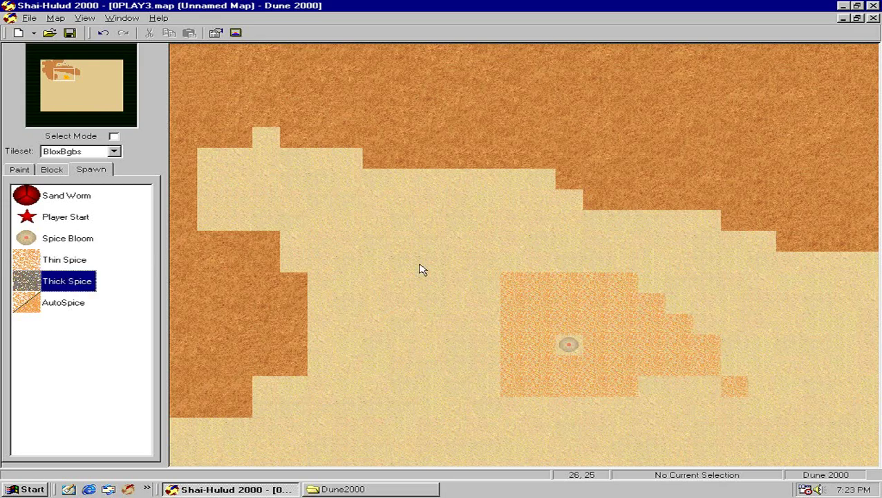
mouse_move(551, 304)
left_mouse_down()
mouse_move(602, 318)
mouse_move(616, 353)
mouse_move(607, 334)
mouse_move(551, 332)
mouse_move(545, 358)
mouse_move(600, 367)
left_mouse_up()
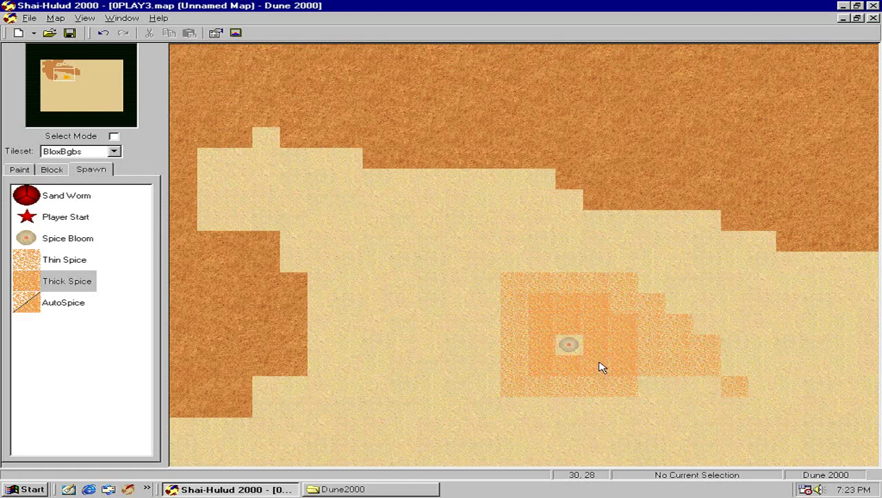
left_click(642, 346)
left_click(50, 260)
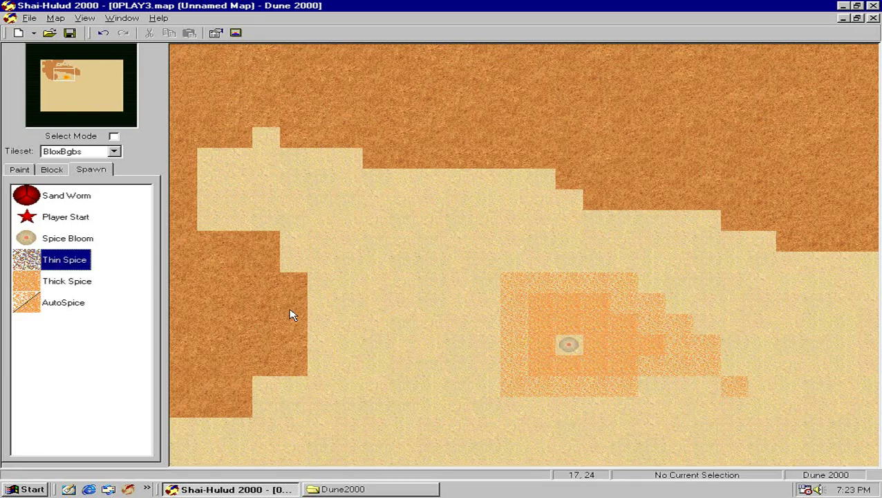
left_click(617, 377)
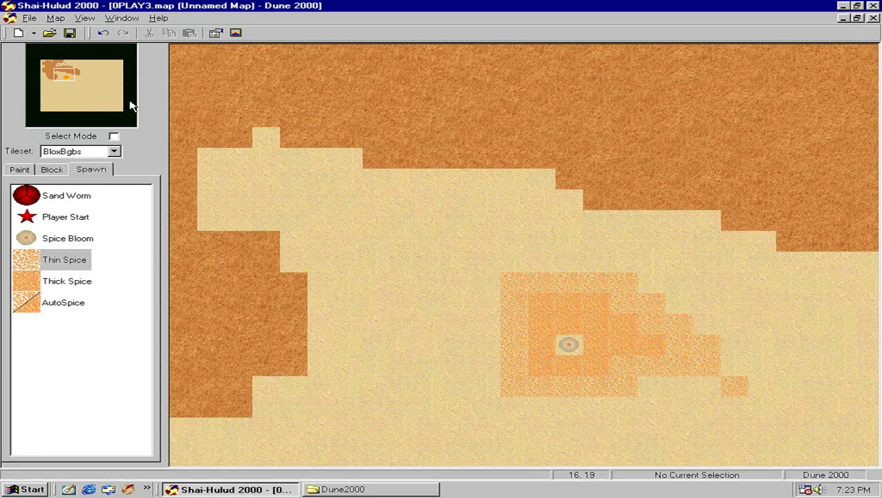
left_click_drag(73, 79, 39, 66)
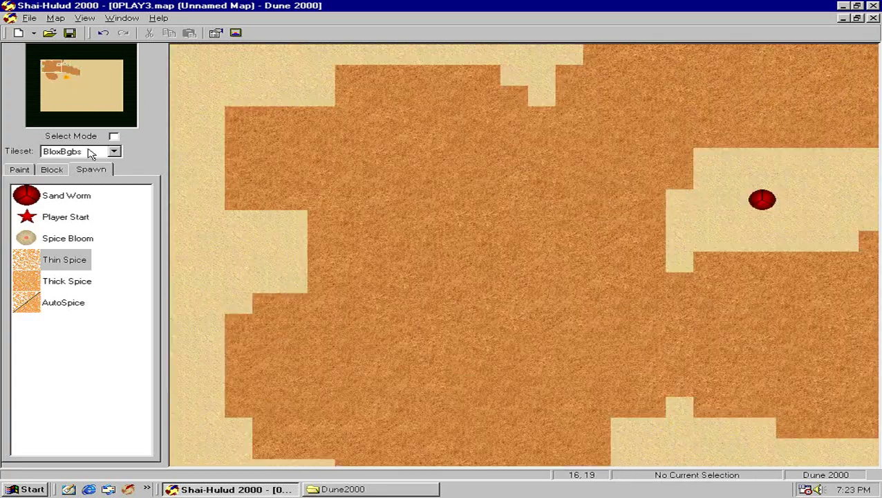
Step: Place seven more player start stars on the dirt, giving eight starts
left_click(54, 220)
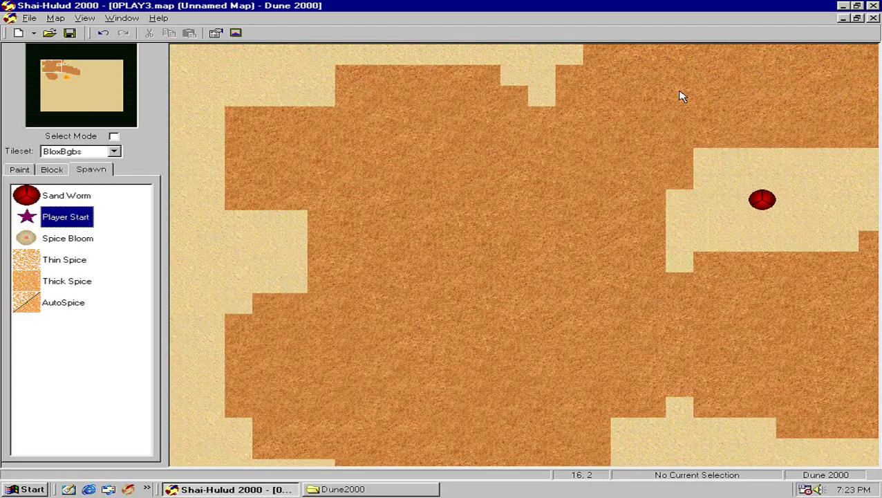
left_click(723, 91)
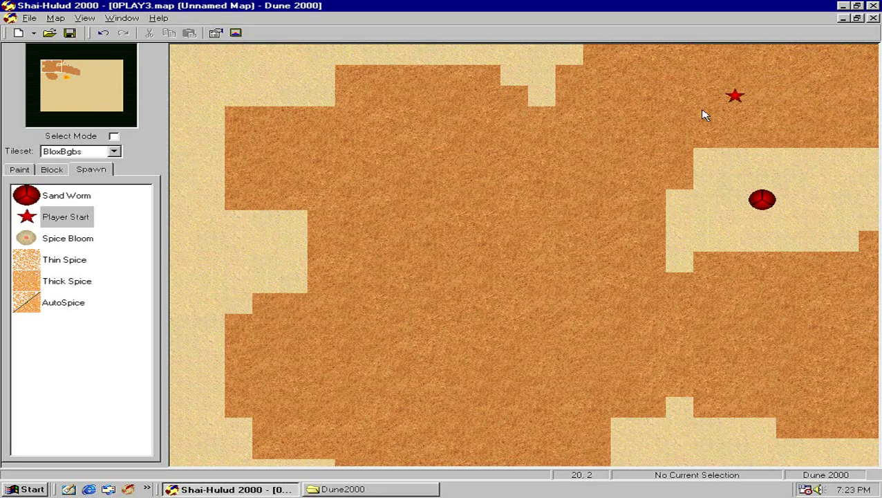
left_click(385, 148)
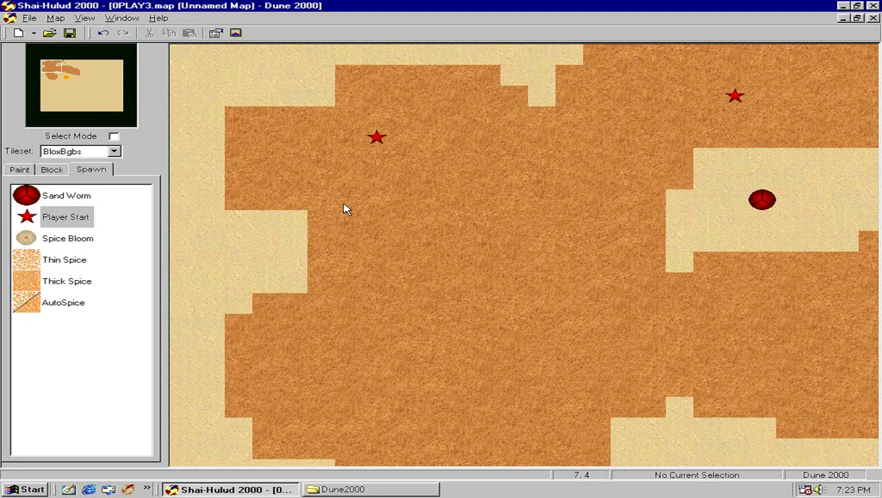
left_click(585, 264)
left_click(762, 332)
left_click(374, 353)
left_click(557, 424)
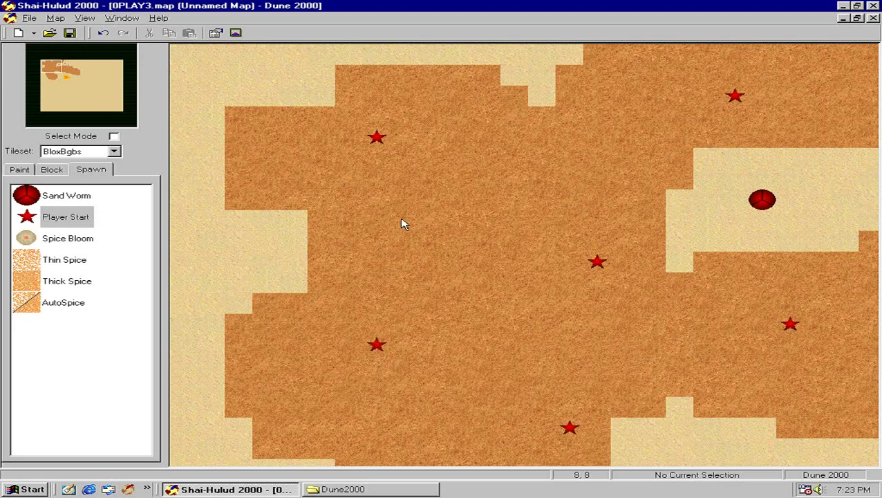
left_click(534, 190)
left_click(75, 82)
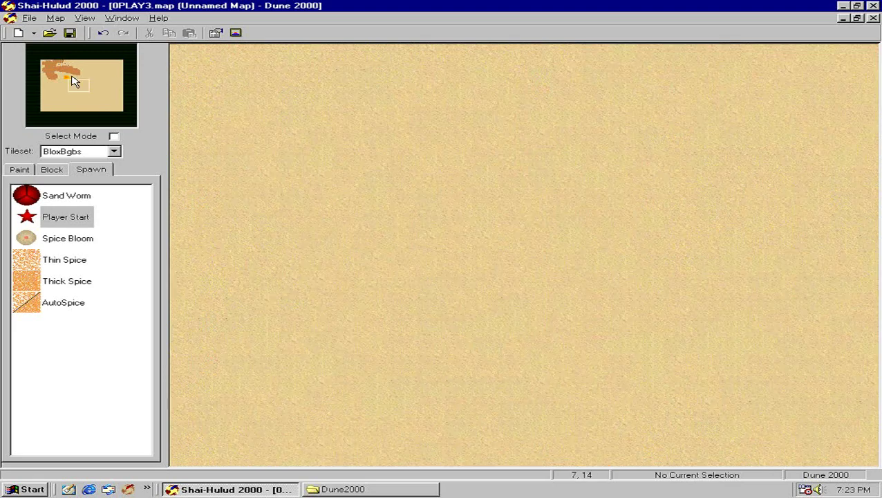
left_click(43, 68)
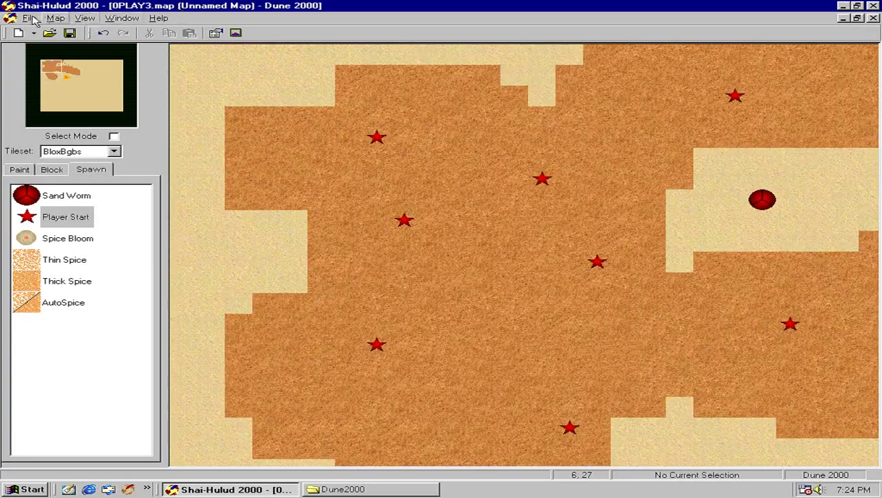
left_click(30, 19)
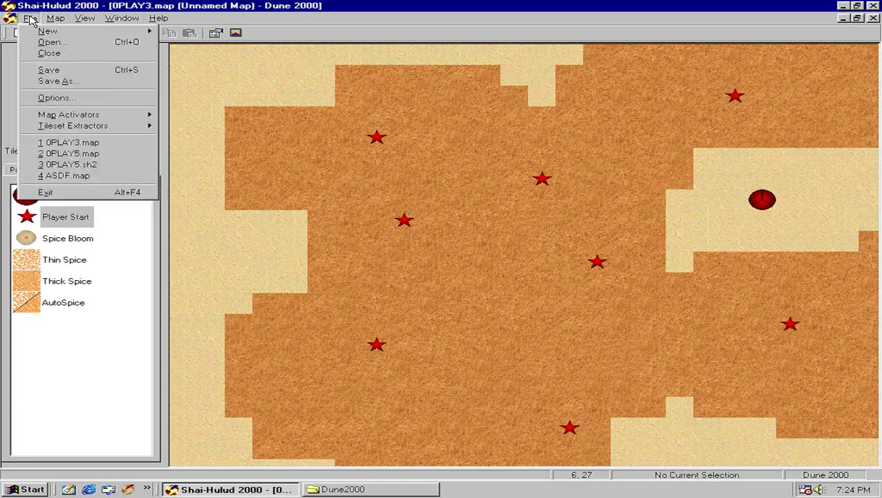
Step: Save the map to the Desktop as asdf.sh2 in Shai-Hulud 2000 1.0 format
left_click(74, 82)
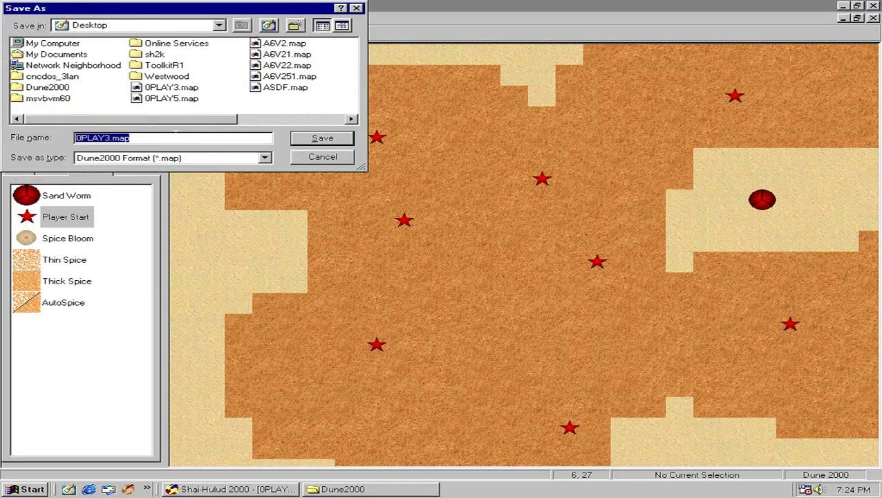
key("End")
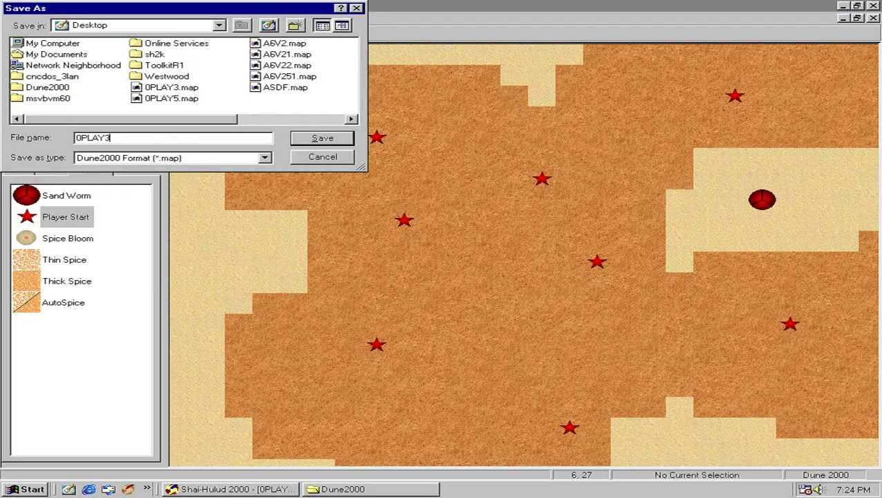
left_click(208, 158)
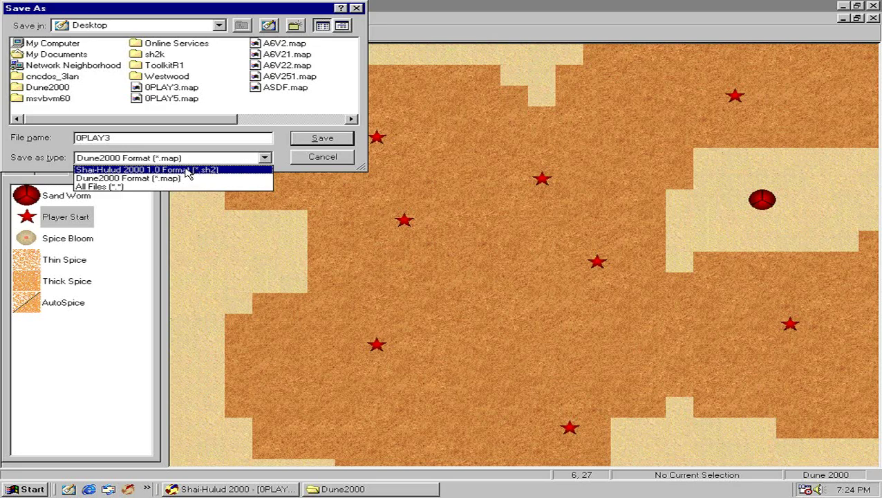
left_click(187, 171)
left_click(151, 142)
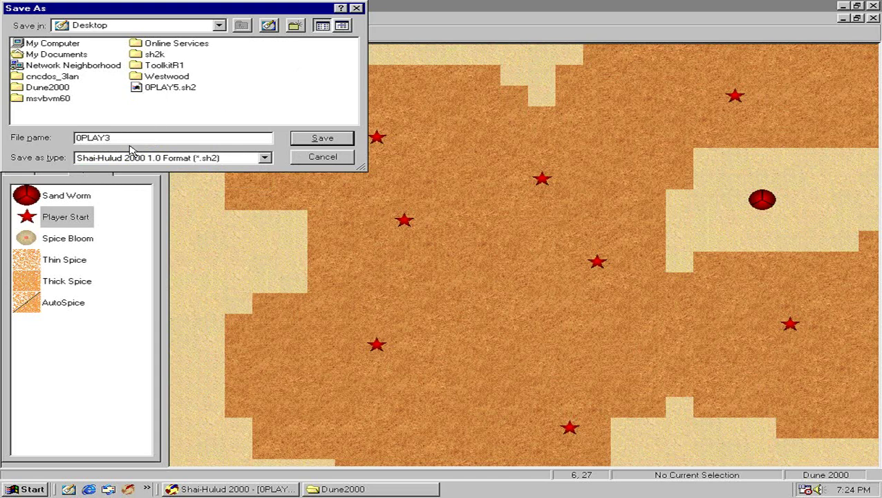
left_click_drag(110, 138, 8, 135)
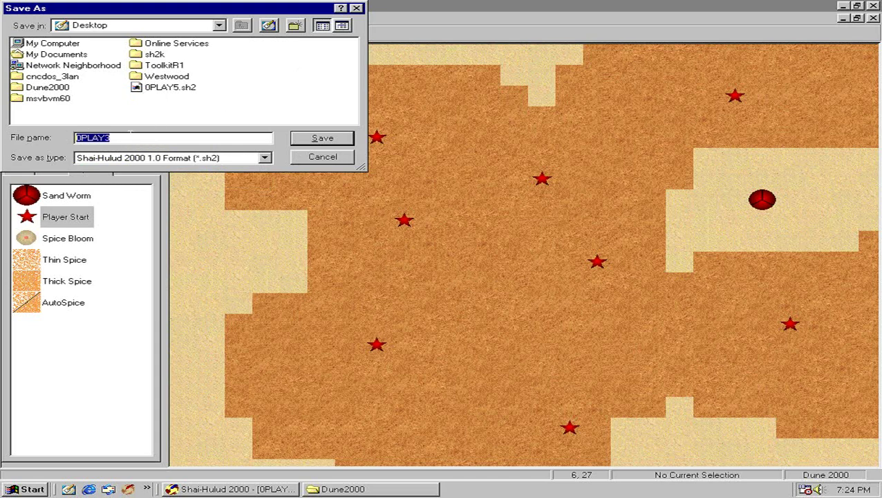
type("asdf")
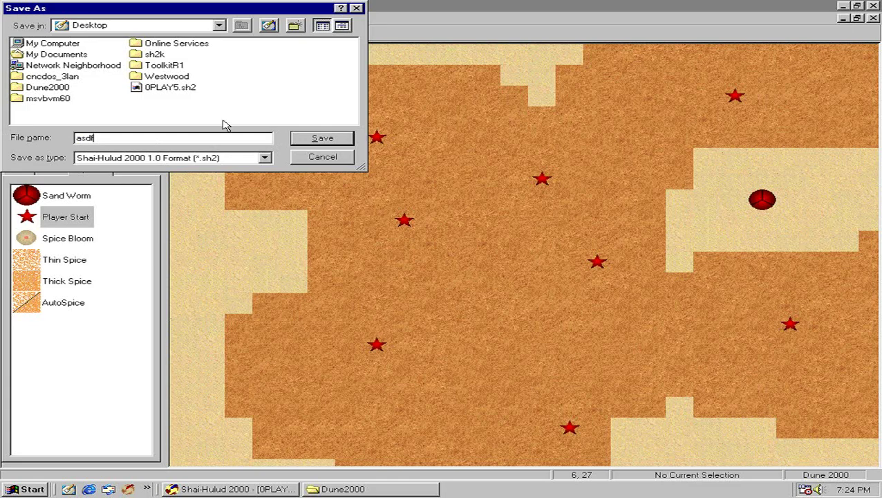
left_click(328, 142)
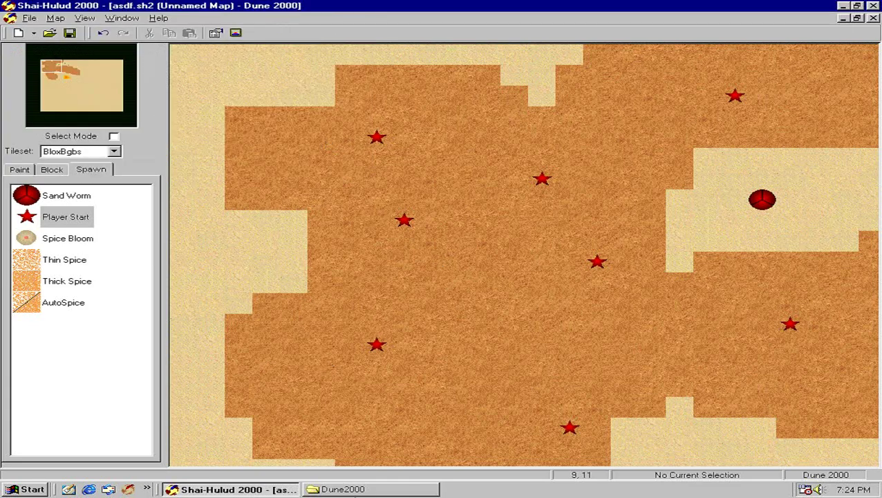
Step: In Map Properties, replace the name Unnamed Map with Test
scroll(440, 261, "down", 5)
scroll(440, 261, "down", 5)
left_click(65, 70)
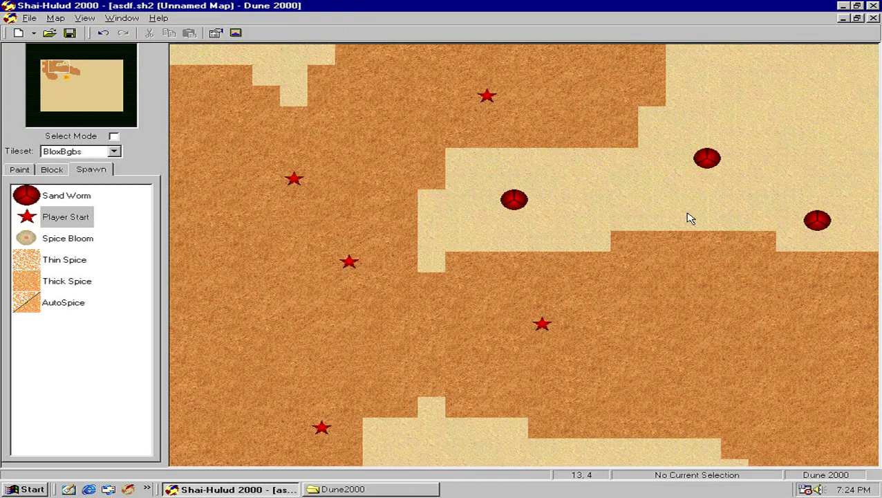
left_click(57, 18)
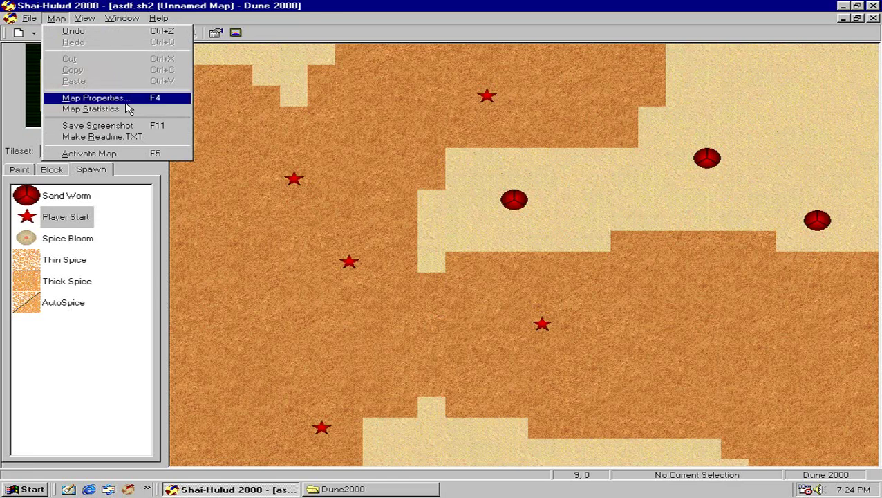
left_click(125, 102)
left_click_drag(423, 184, 301, 192)
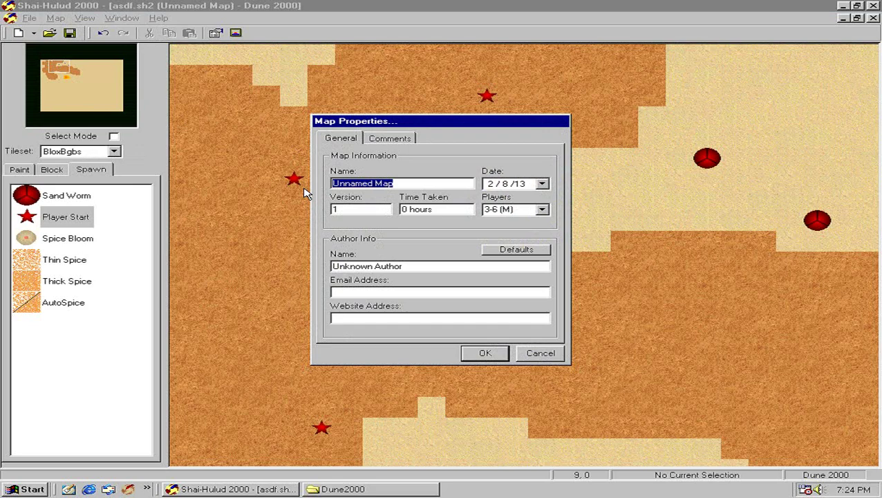
type("Test")
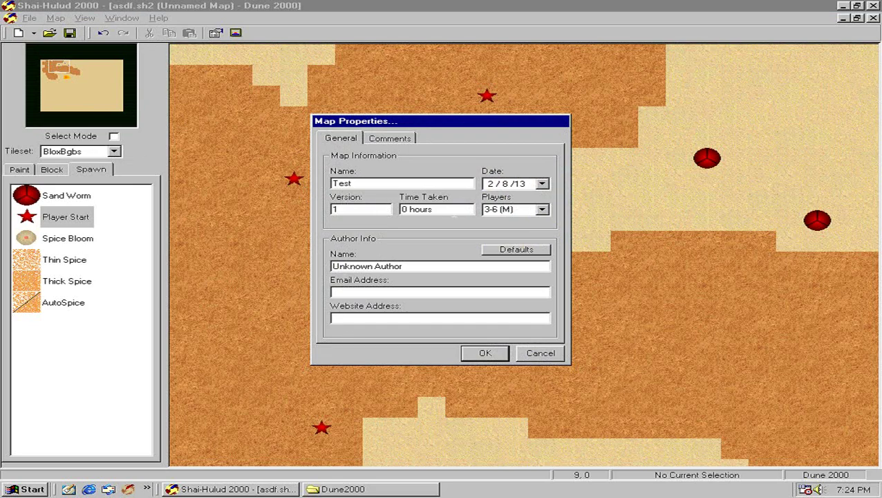
key("Tab")
left_click(433, 209)
Step: Set the Players size to 2 (XXS) and confirm the map properties
left_click(542, 209)
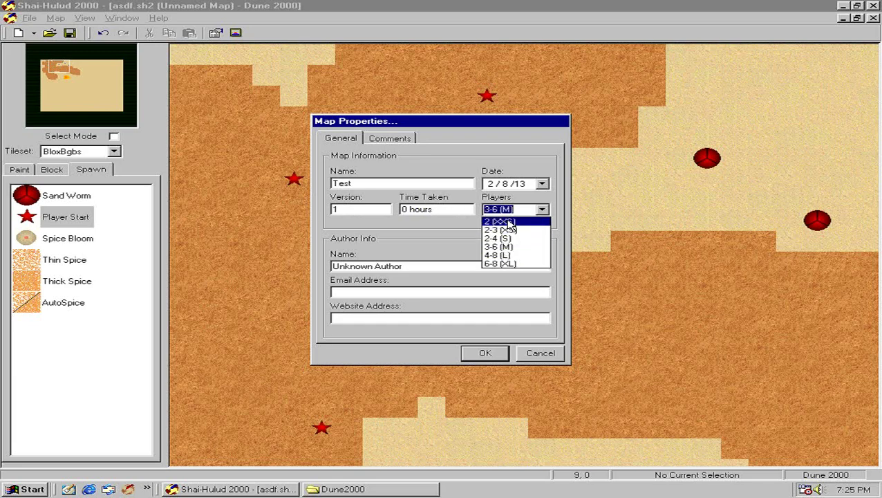
left_click(513, 222)
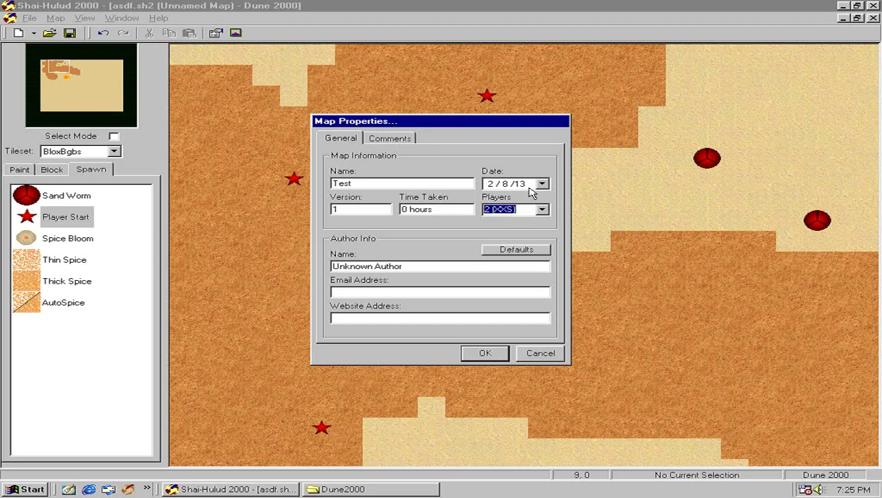
left_click(413, 266)
left_click(398, 138)
left_click(356, 139)
left_click_drag(354, 184, 326, 184)
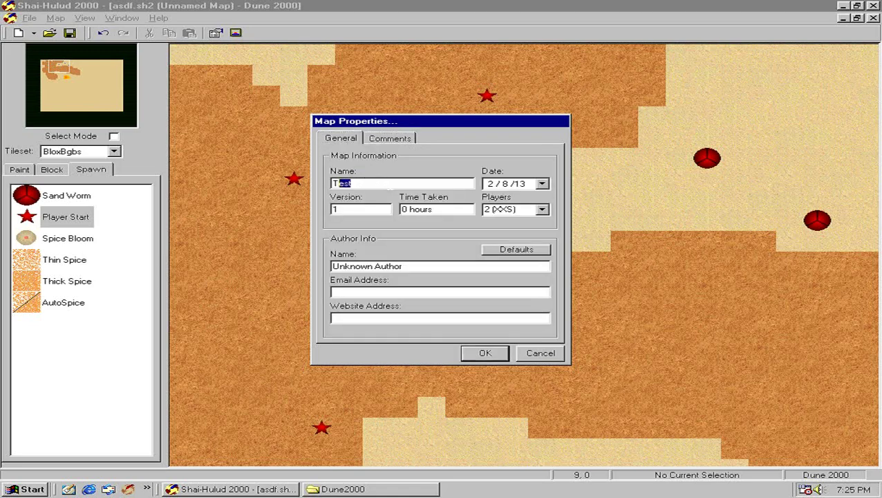
left_click(512, 208)
left_click(487, 358)
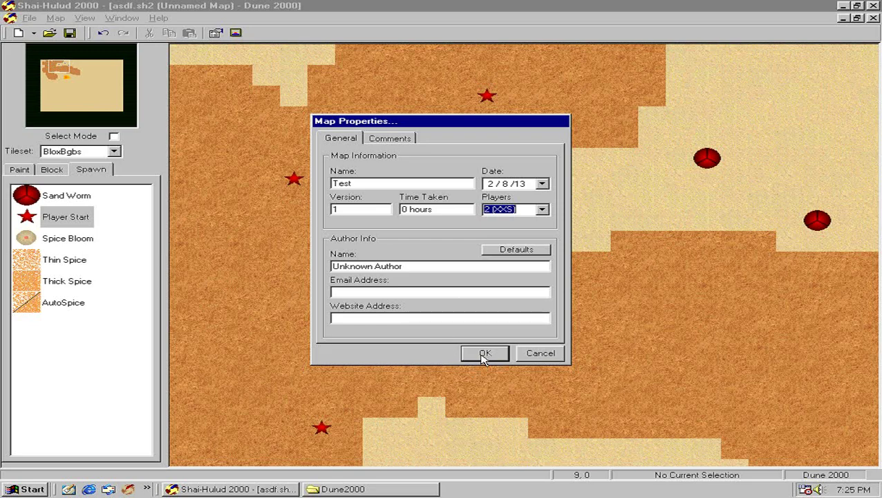
left_click(485, 356)
left_click(55, 18)
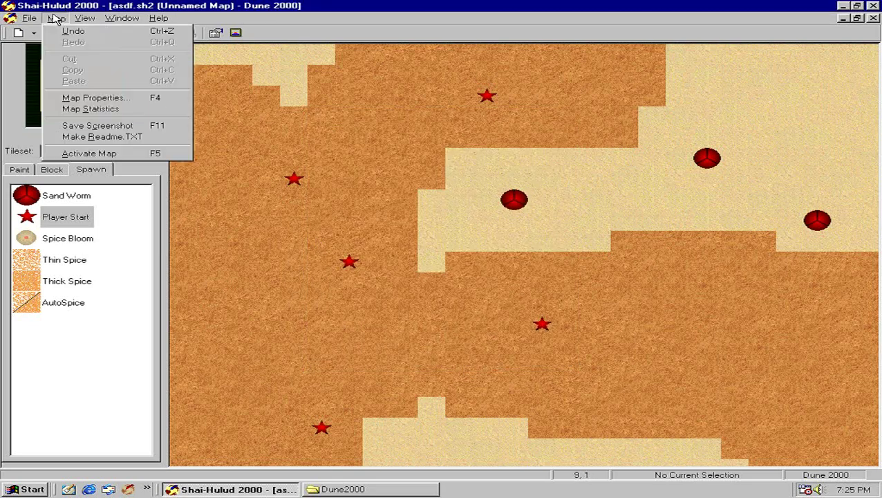
Step: Check the map statistics, activate the map for Dune 2000, and minimize Shai-Hulud 2000
left_click(160, 112)
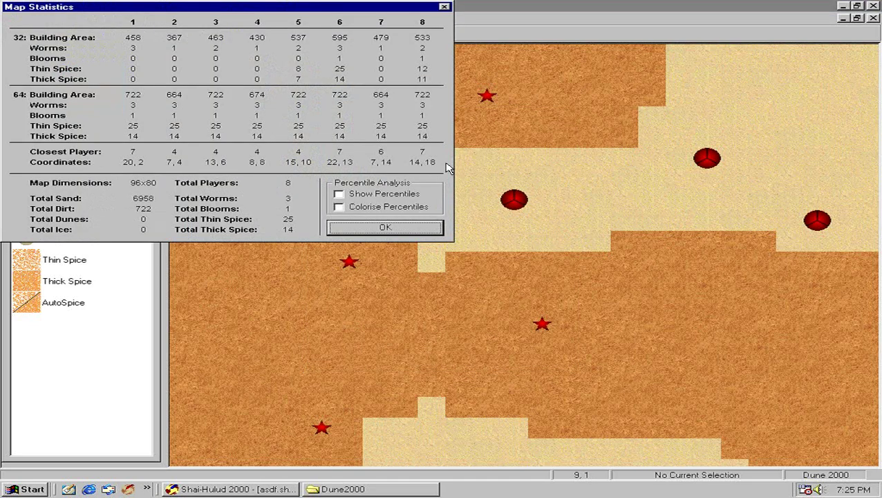
left_click(382, 229)
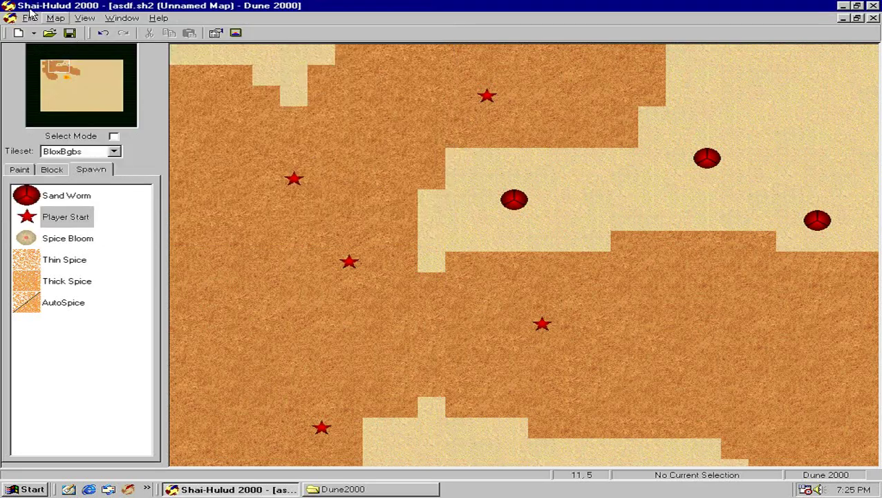
left_click(55, 18)
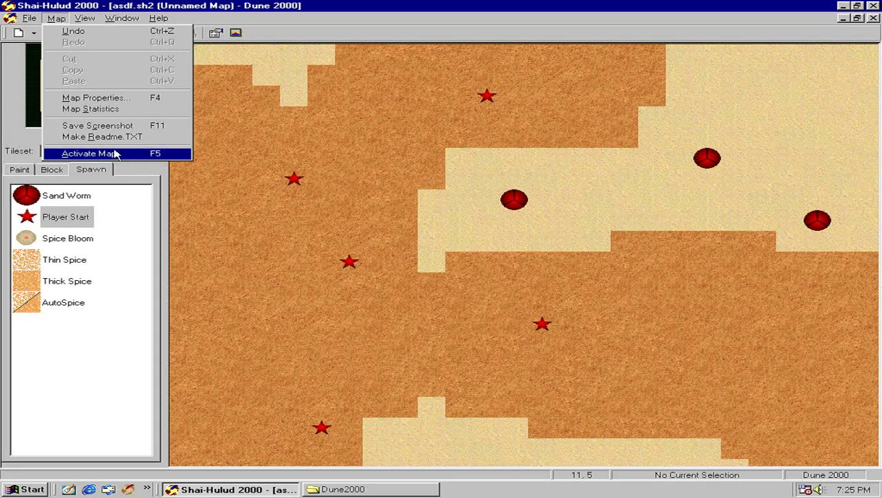
left_click(108, 154)
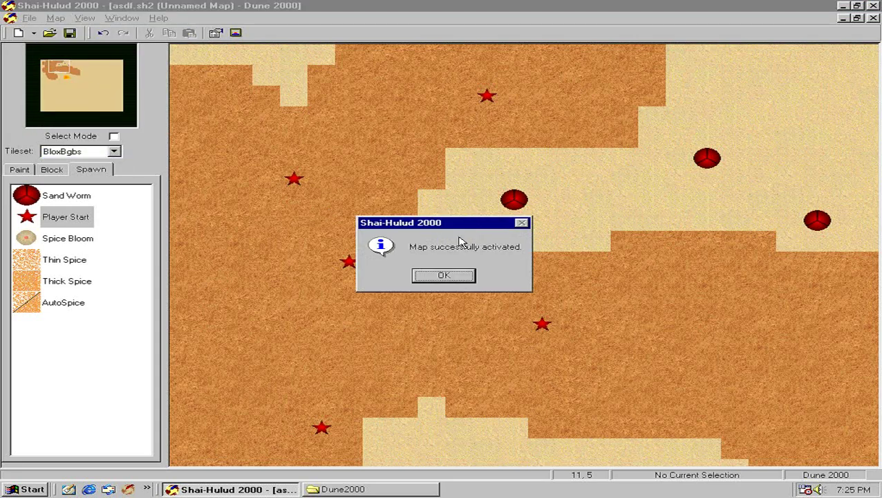
left_click_drag(413, 228, 506, 194)
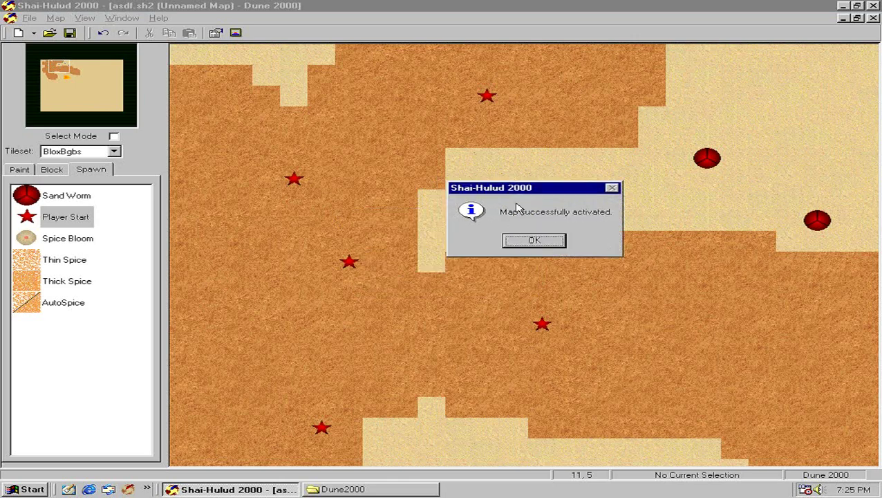
left_click(533, 240)
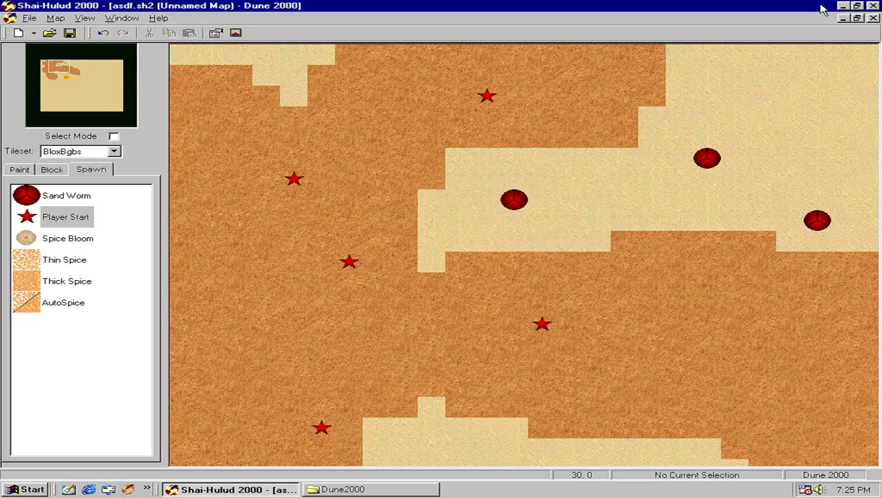
left_click(844, 5)
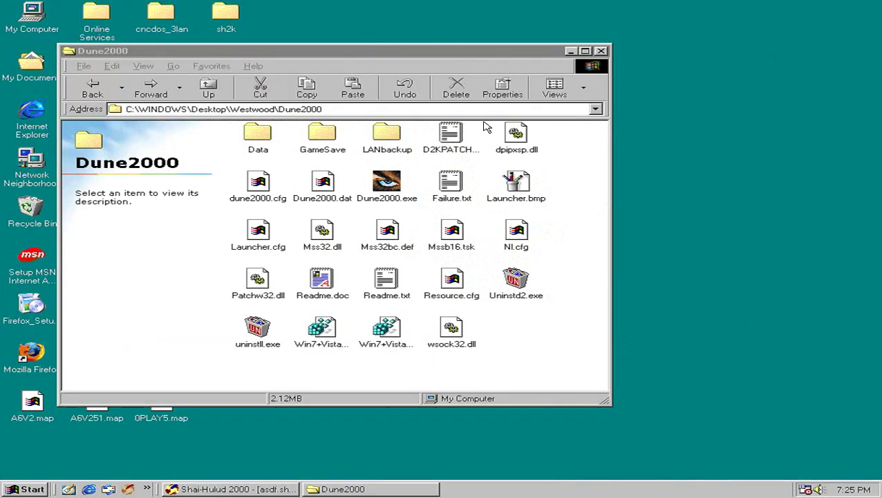
Step: Run Dune2000.exe and accept the IPXtoUDP network address to load the game
left_click(572, 297)
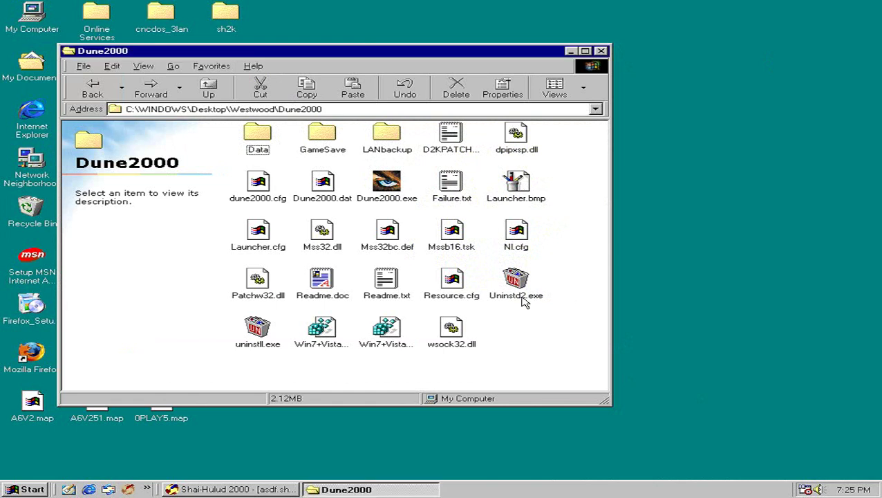
left_click(408, 198)
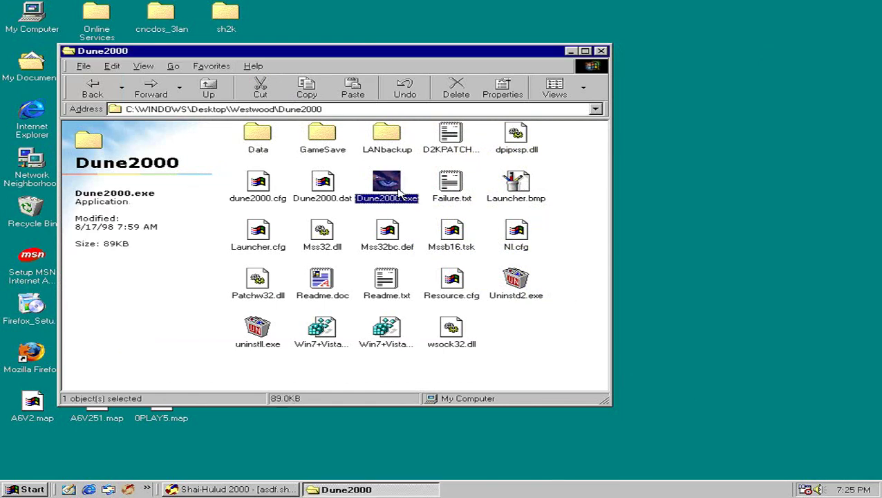
left_click(441, 259)
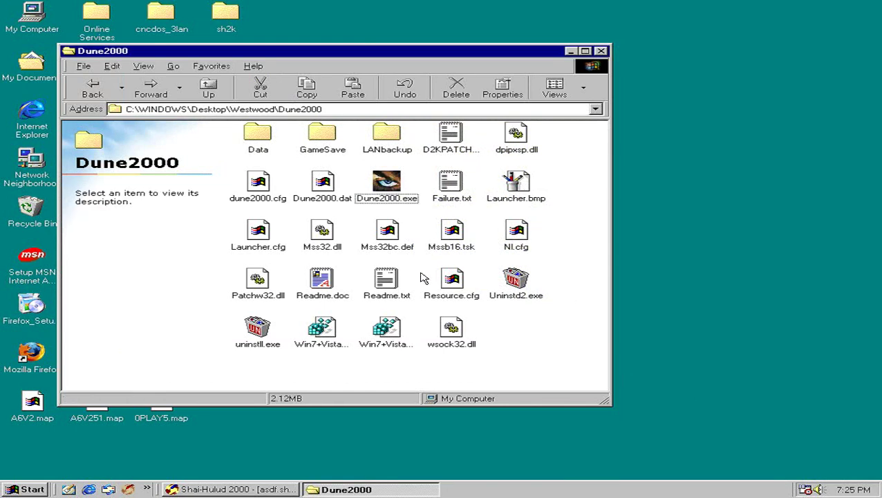
double_click(393, 199)
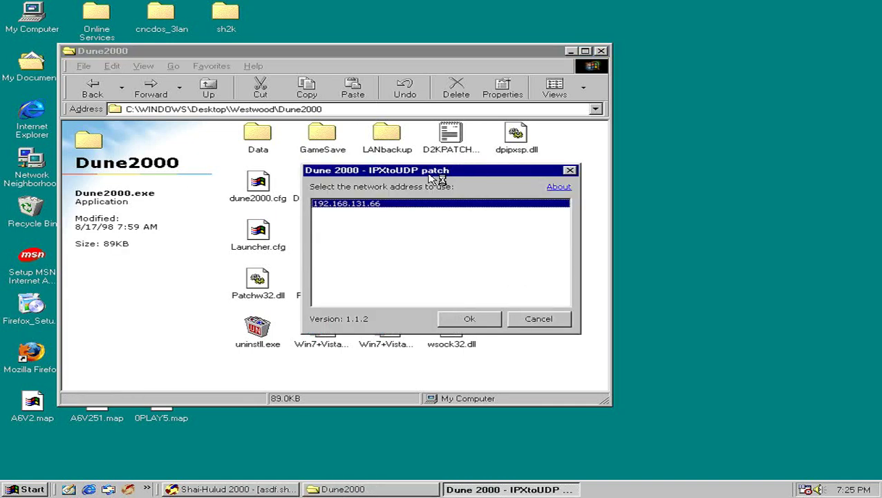
left_click_drag(423, 170, 444, 168)
left_click(500, 317)
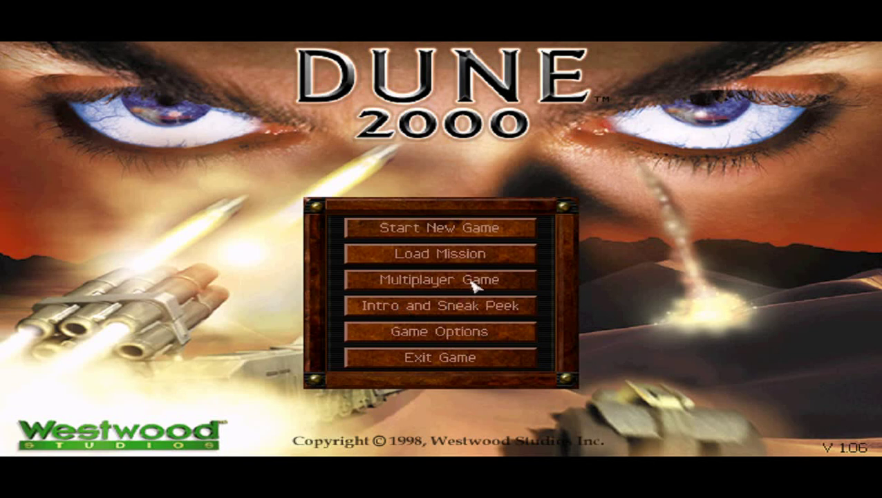
Step: Launch a Multiplayer practice match on Unnamed Map - 3-6 (M) as Atreides
left_click(472, 281)
left_click(435, 338)
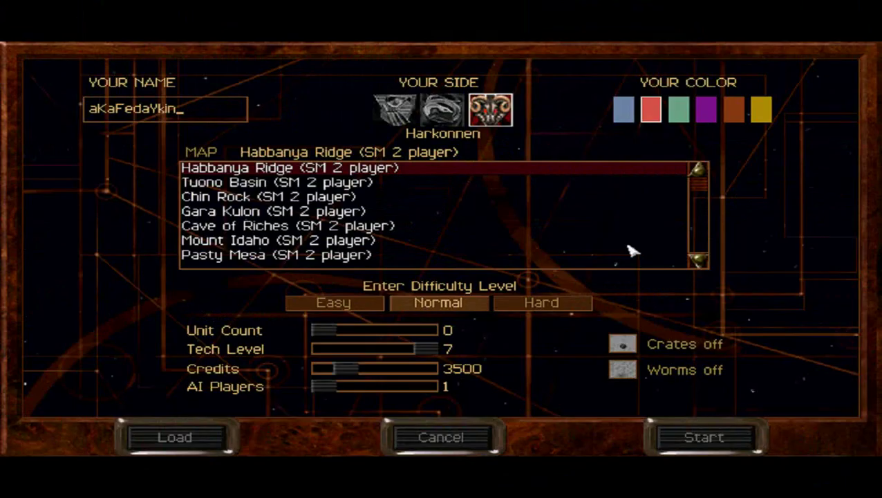
left_click_drag(703, 184, 697, 257)
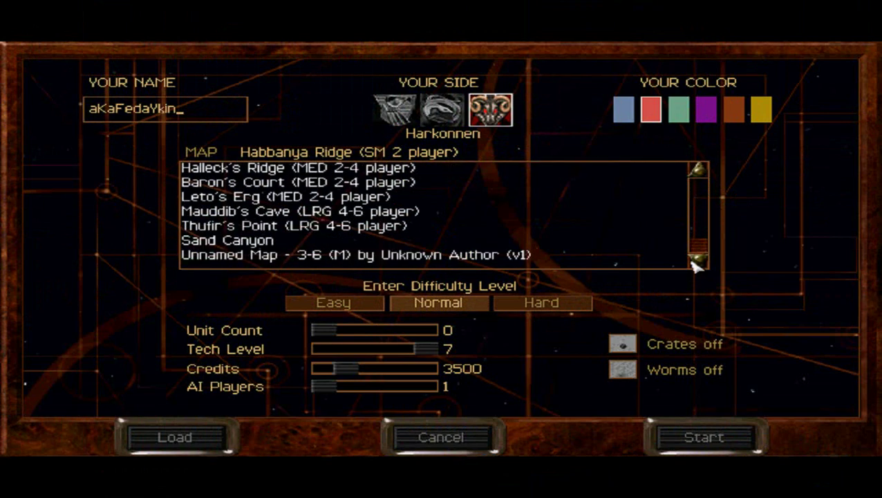
left_click(450, 256)
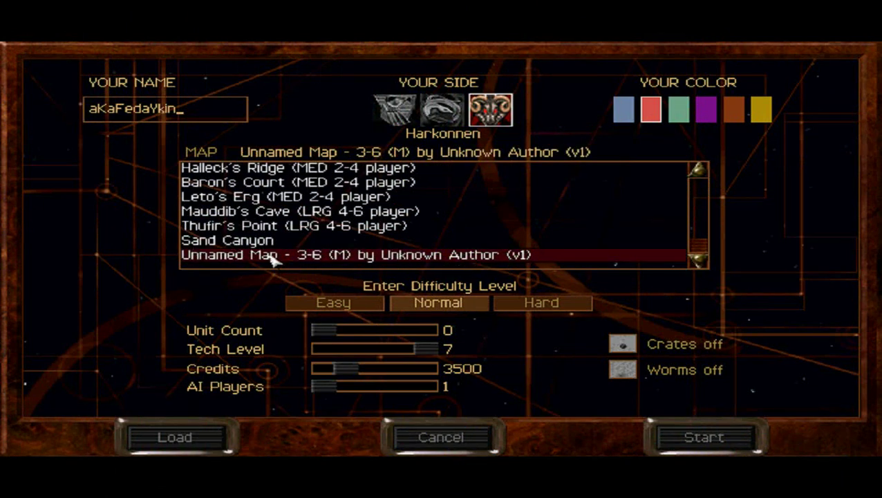
left_click(446, 110)
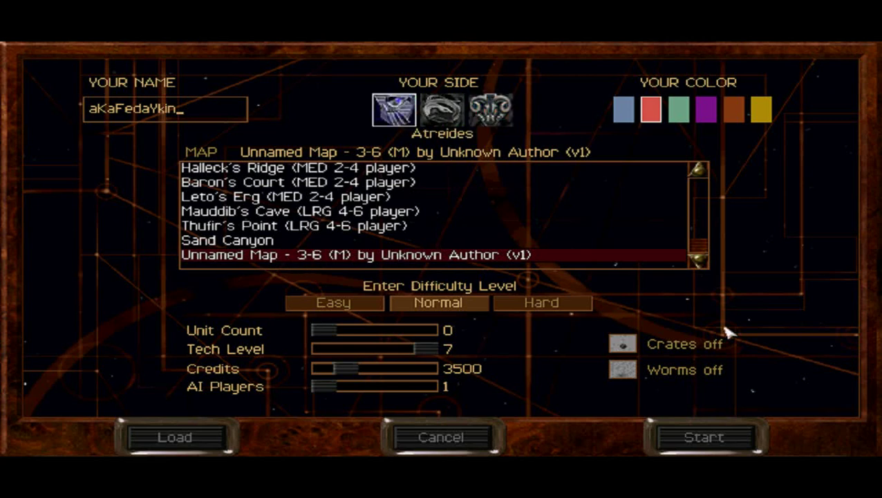
left_click(723, 442)
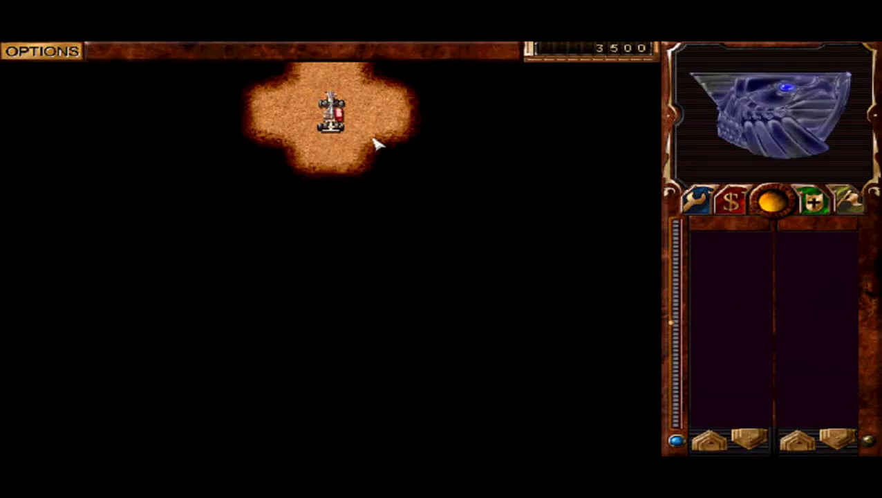
Step: Drive the starting MCV across the map to reveal the surrounding sand
left_click(342, 118)
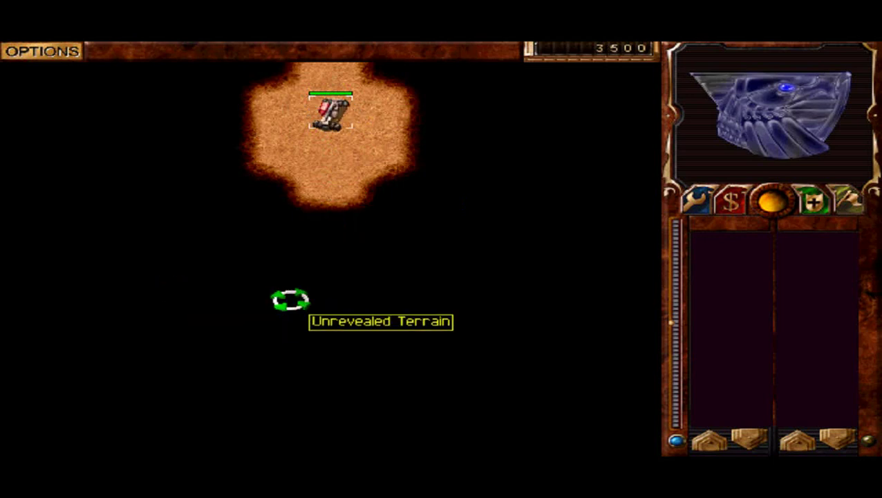
left_click(289, 299)
left_click(365, 287)
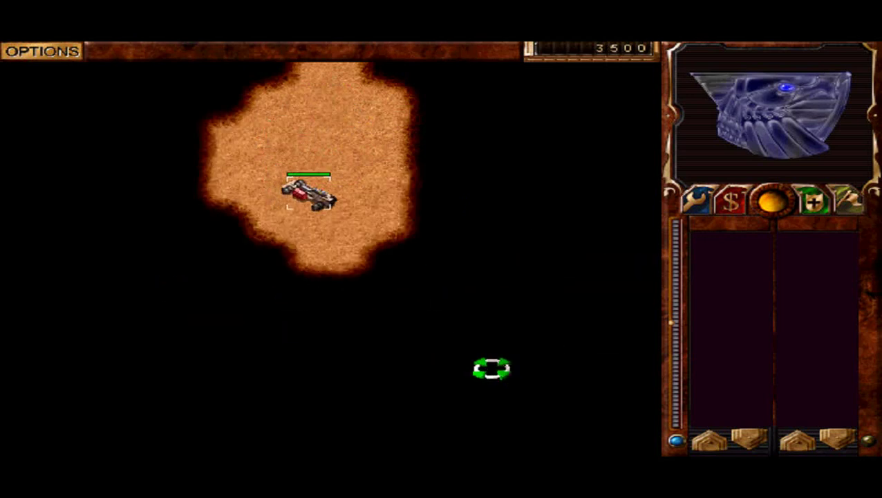
left_click(595, 249)
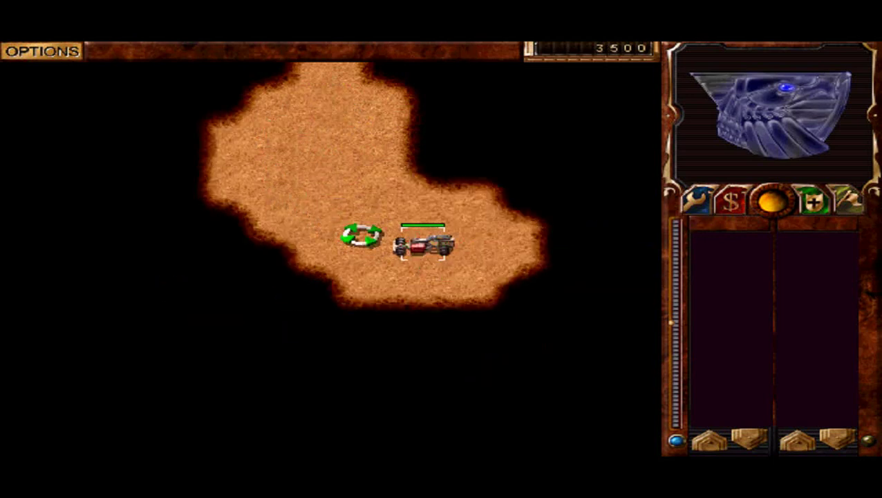
left_click(187, 339)
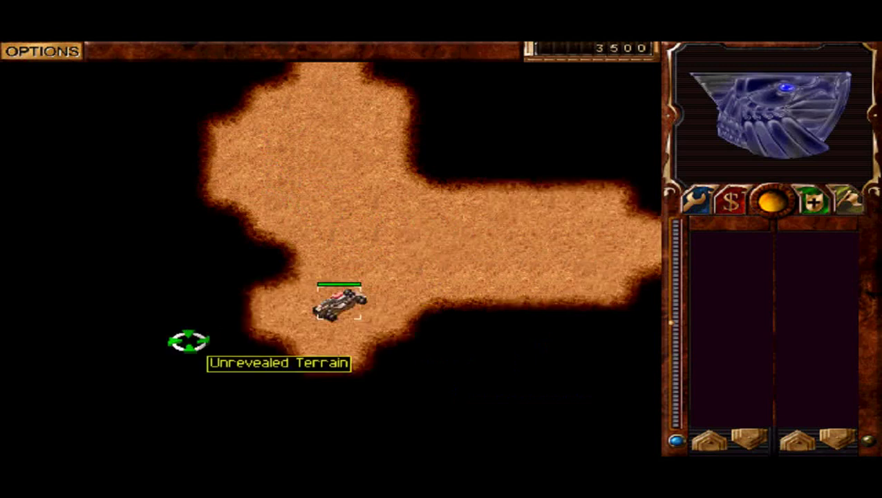
left_click(469, 349)
left_click(278, 120)
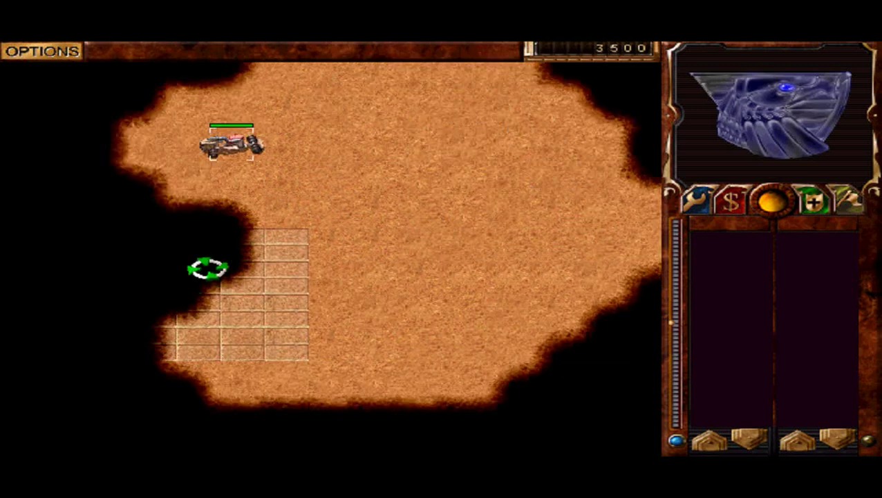
left_click(479, 360)
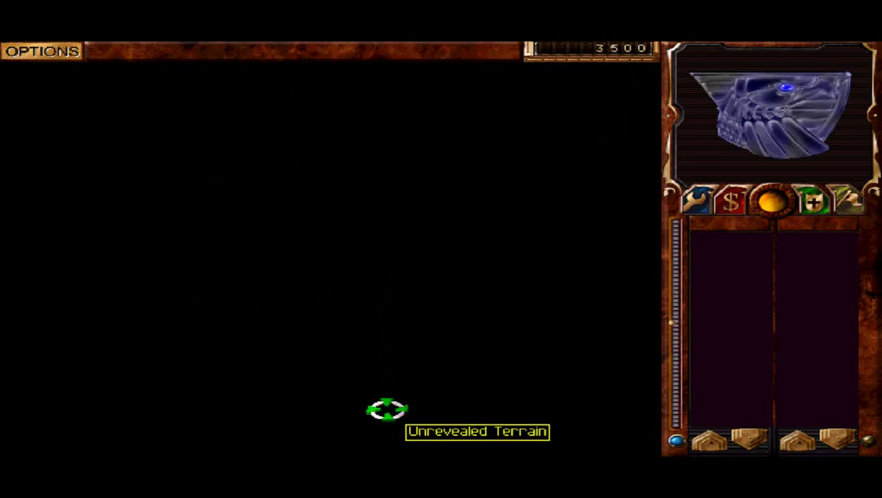
Step: Abort the practice mission, dismiss the results, and exit the game
key("Escape")
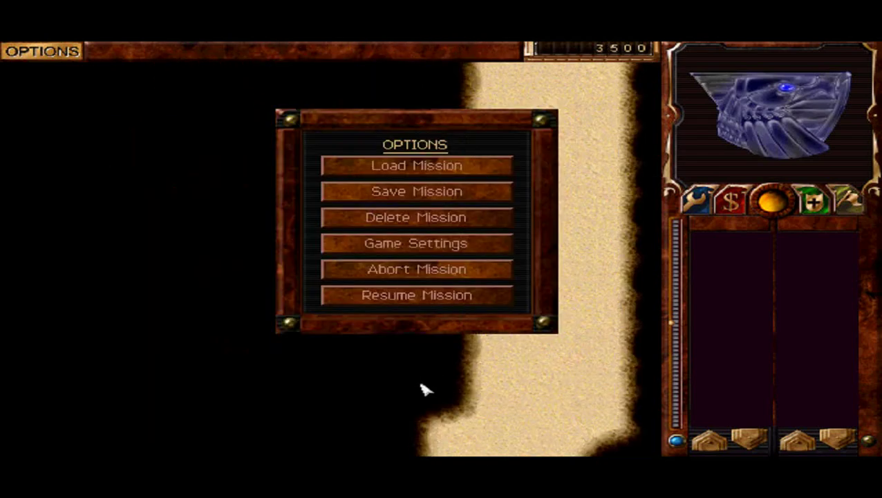
left_click(388, 275)
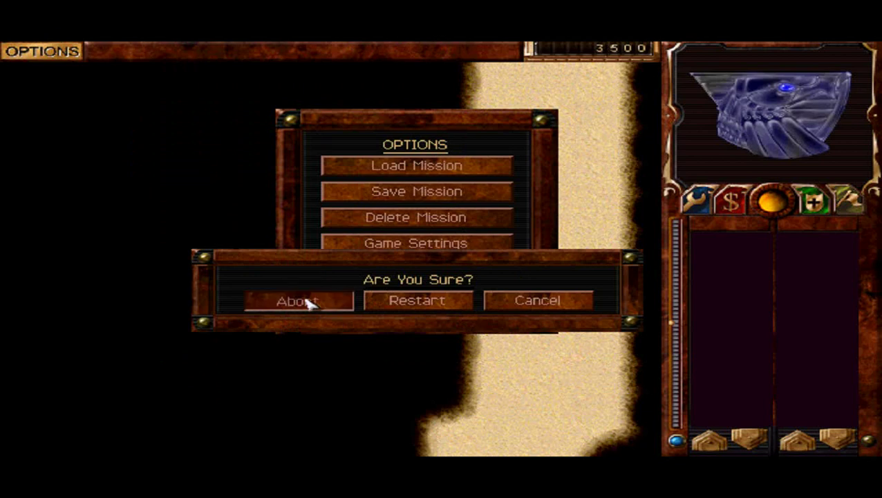
left_click(304, 301)
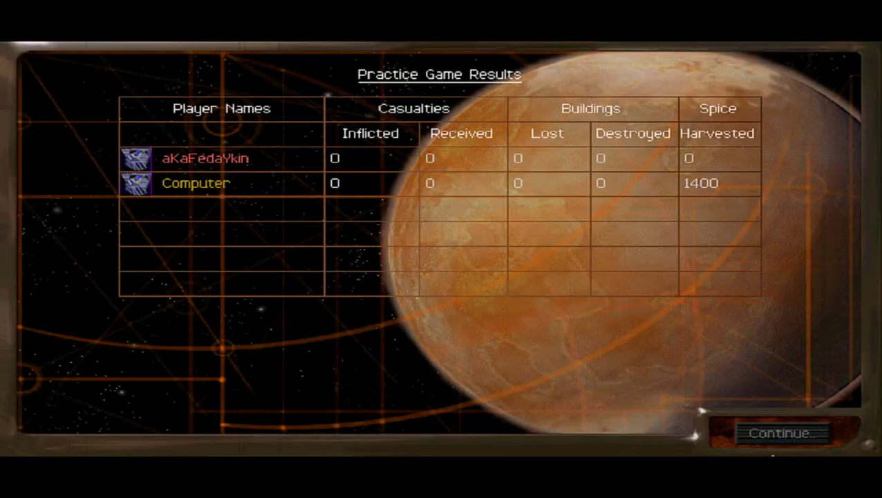
left_click(772, 433)
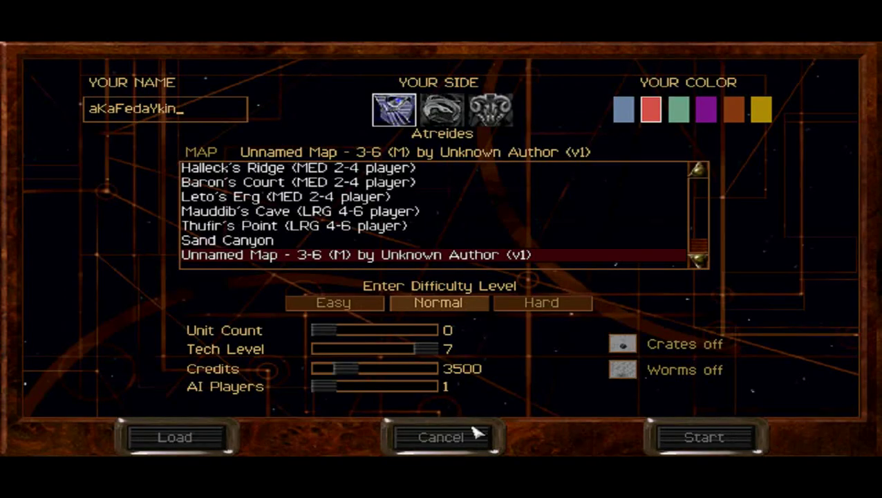
left_click(473, 432)
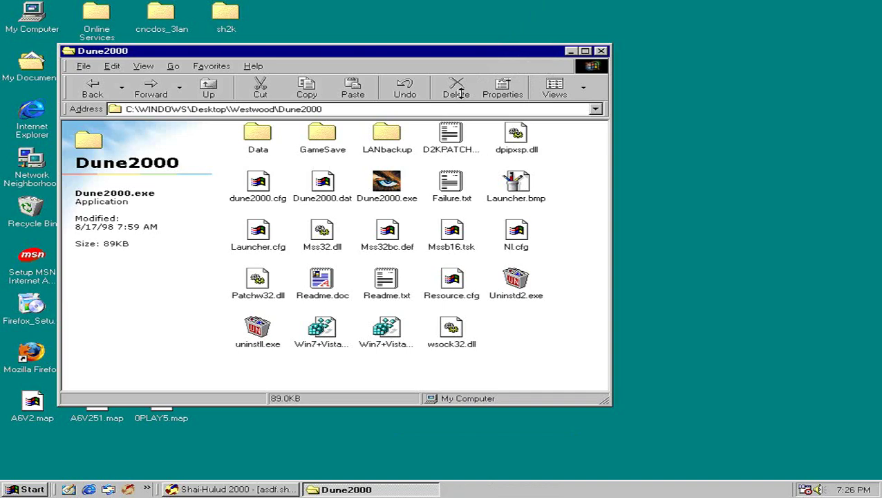
Step: Move the Dune2000 folder window to the right side of the screen
left_click_drag(467, 54, 709, 47)
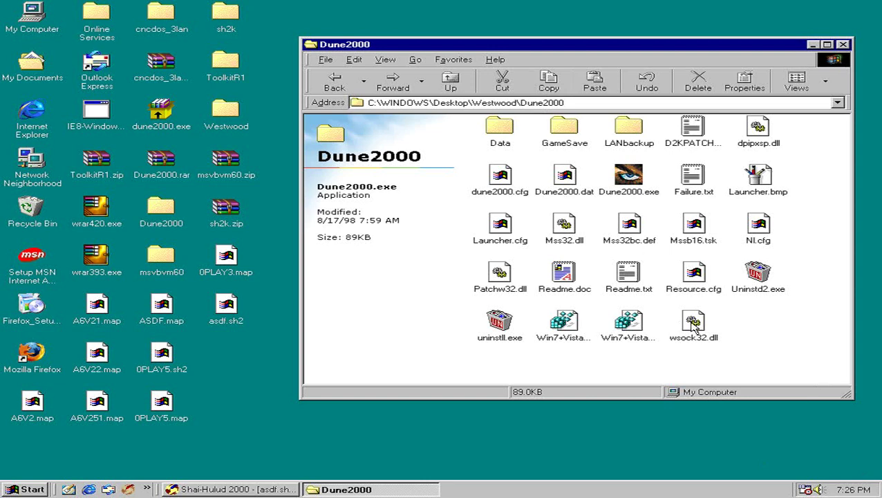
left_click(377, 435)
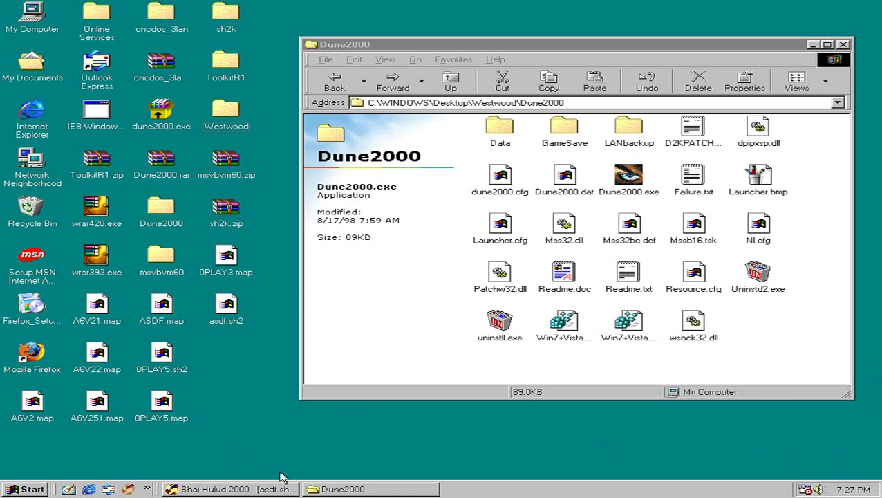
left_click(156, 409)
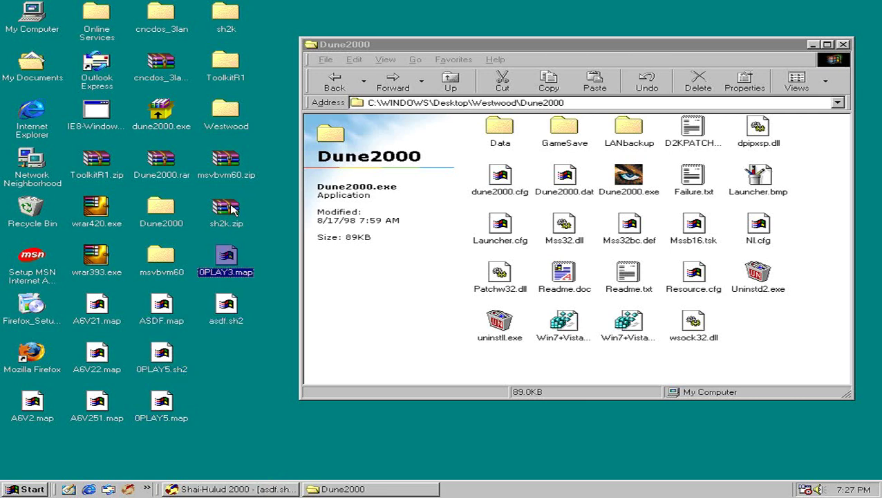
left_click(273, 176)
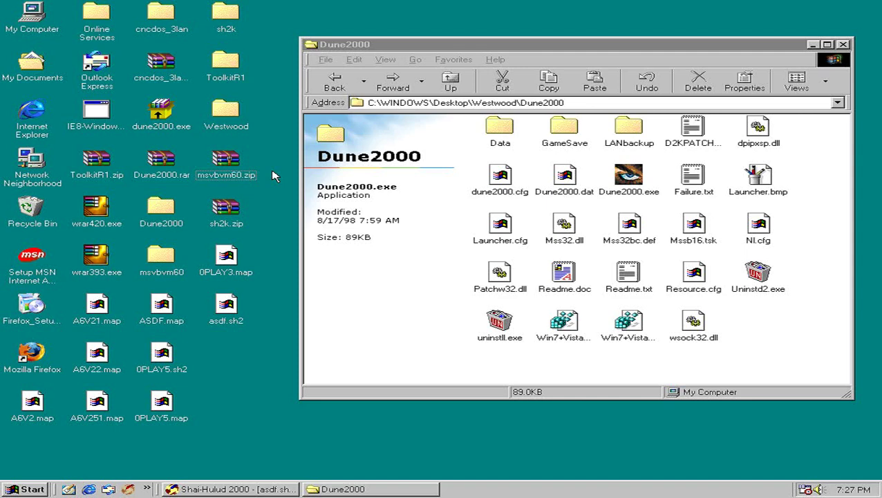
Step: Open Data\Ui_data and locate the text.uib file
double_click(496, 130)
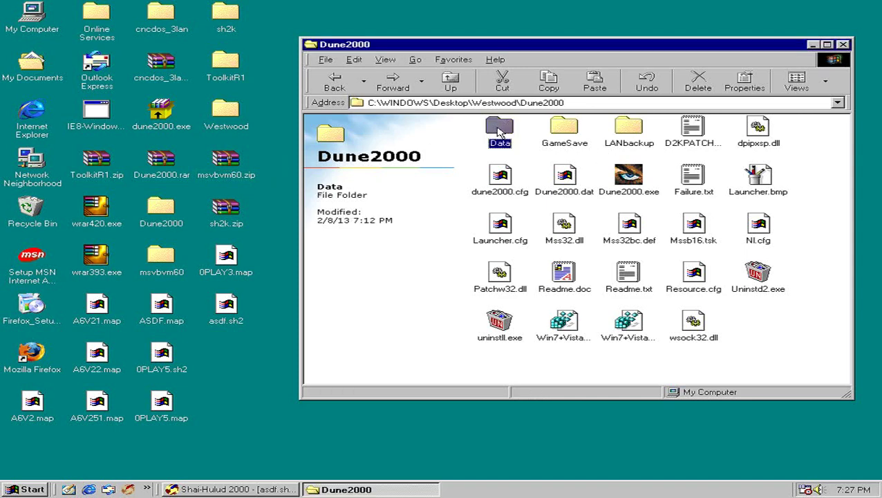
double_click(559, 178)
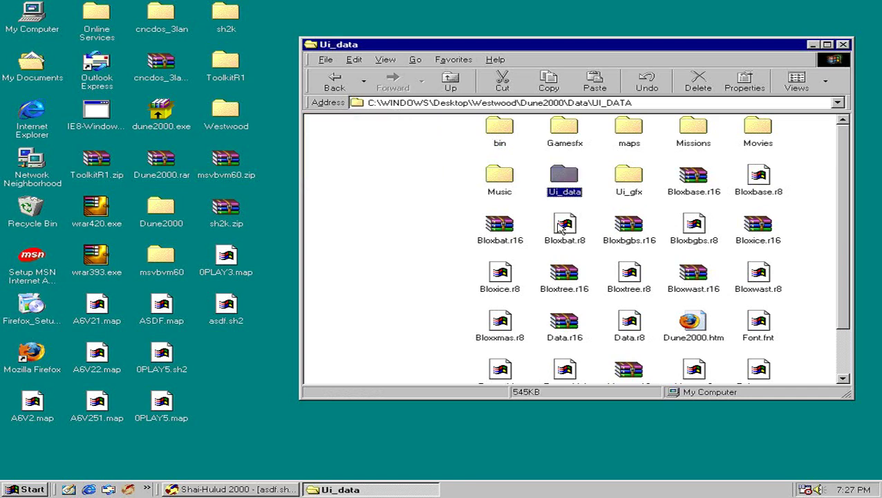
left_click(565, 233)
key("t")
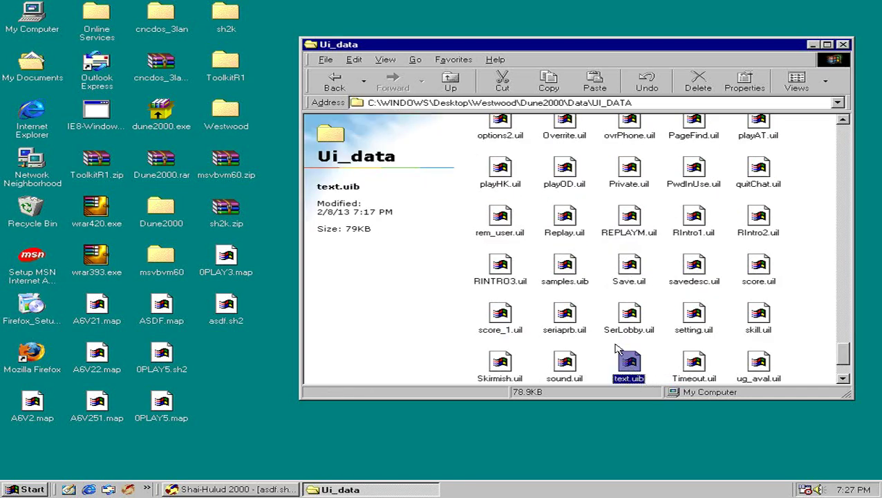
left_click(650, 381)
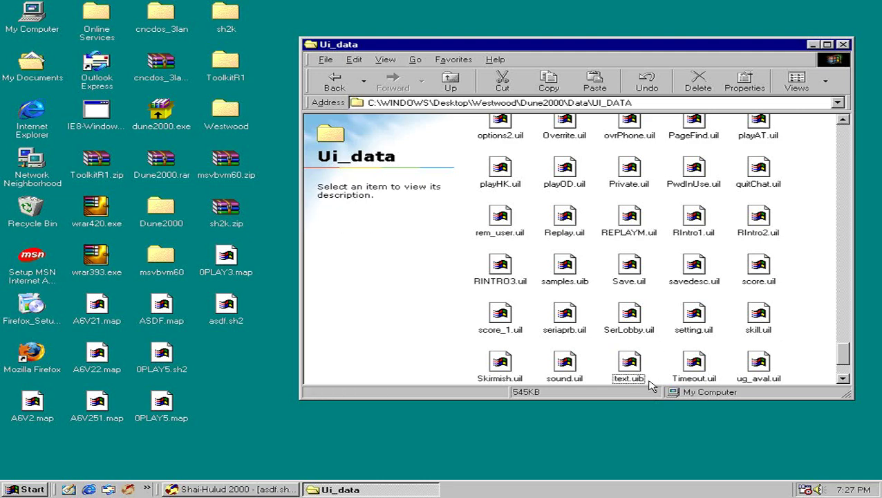